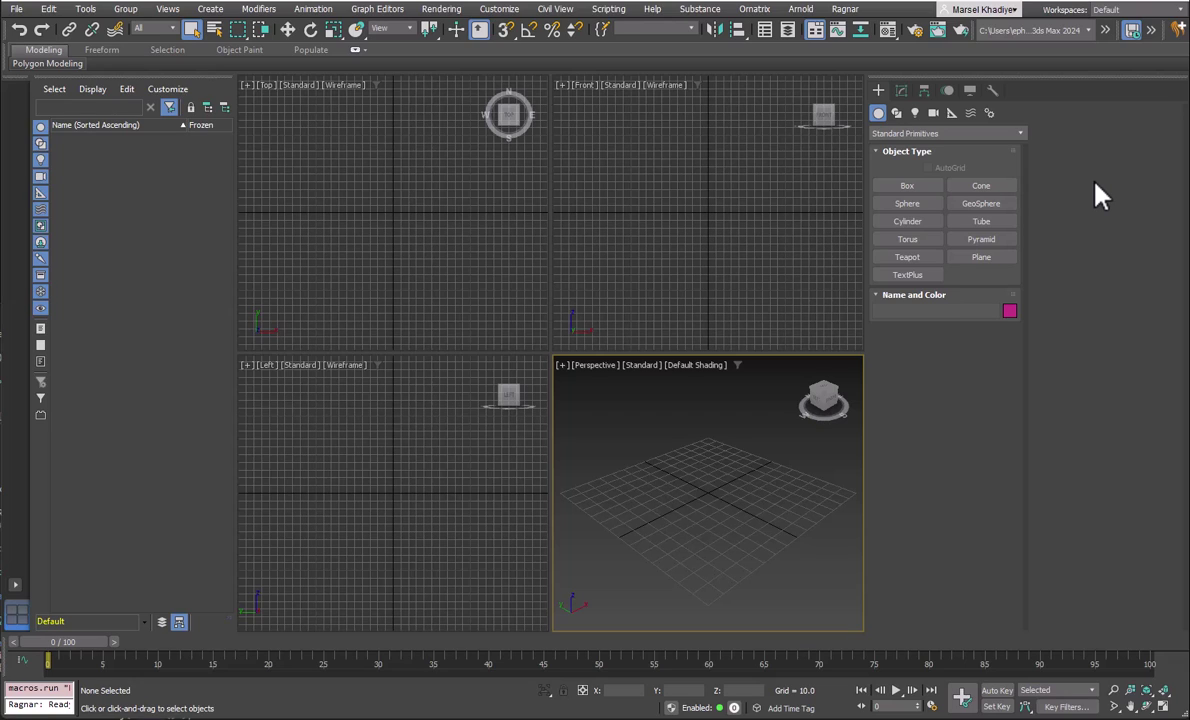
Open the Ragnar plugin menu from the main menu bar
left_click(848, 10)
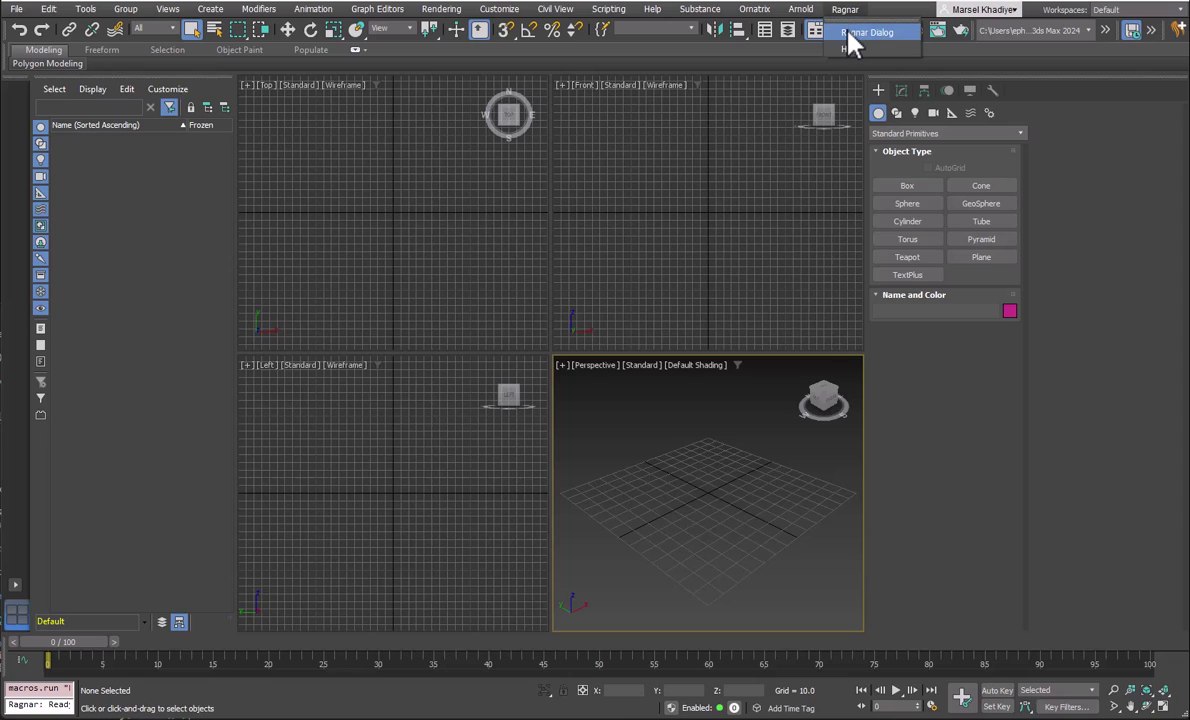
Open the Ragnar Dialog, review its Settings tab, then return to the Command Execution prompt
left_click(848, 38)
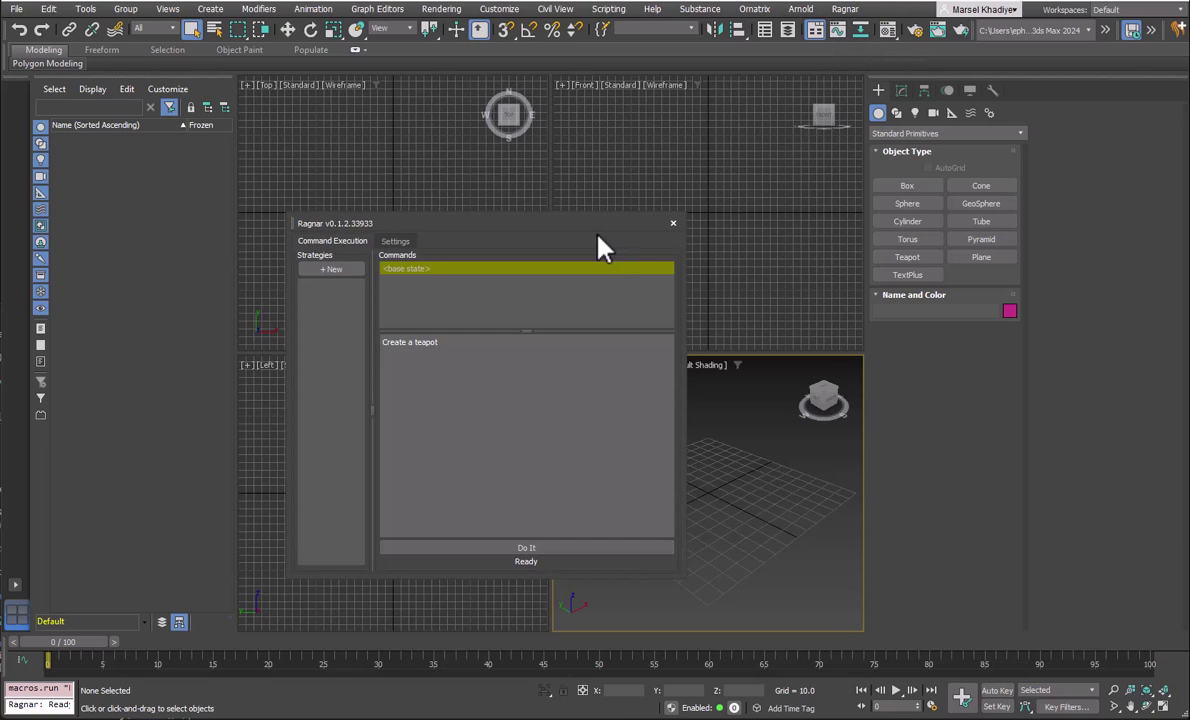
left_click(395, 242)
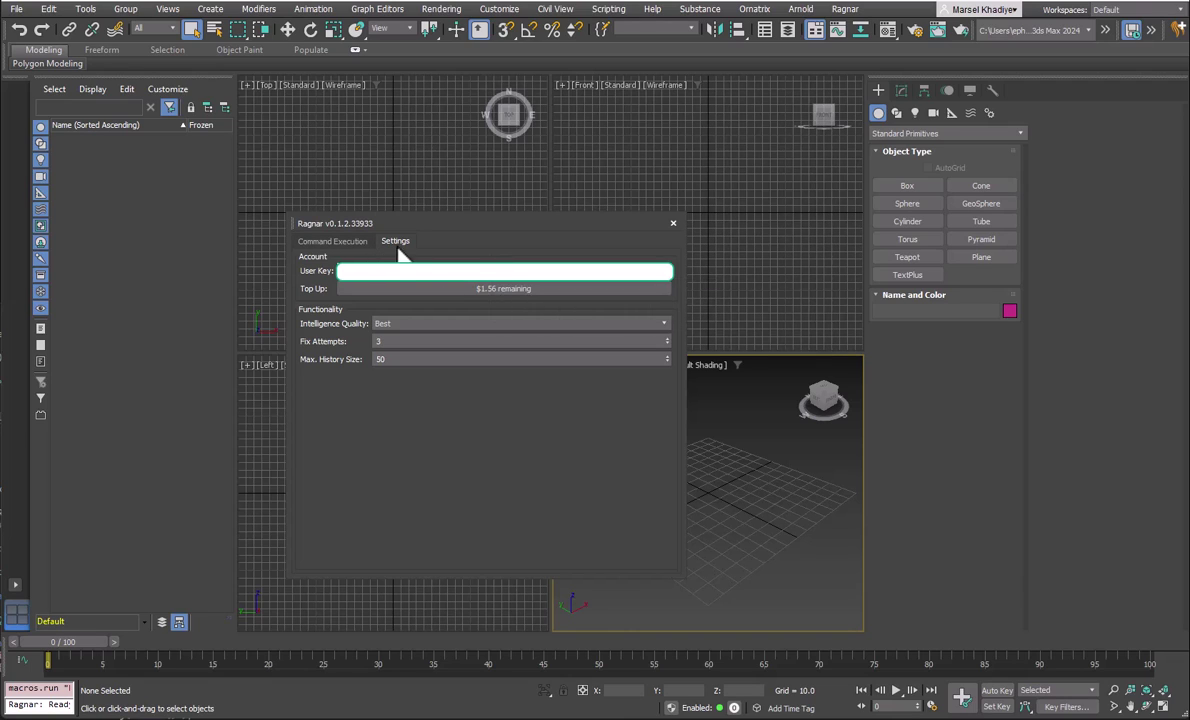
left_click(335, 245)
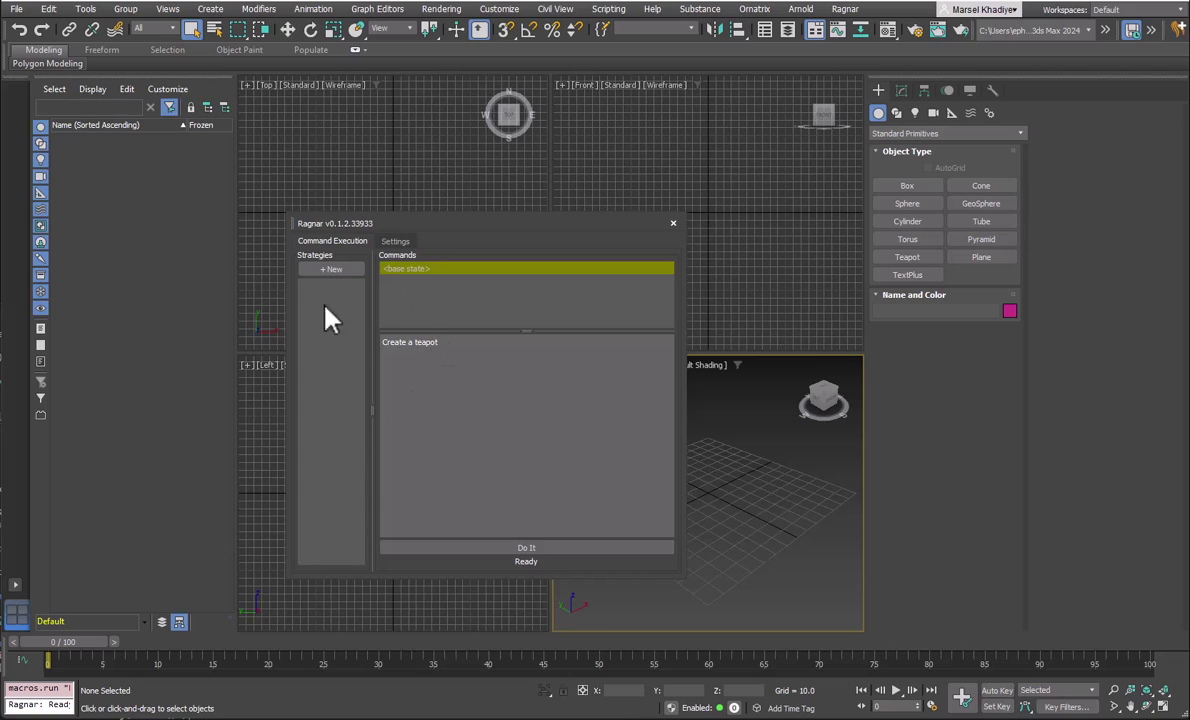
left_click(390, 387)
Replace the teapot prompt with 'Create a grid of boxes, 10 x10, all evenly spaced apart' and submit it
left_click_drag(382, 343, 438, 353)
type("Create a grid of boxes, 10 x10, all evenlyu")
key("BackSpace")
key("BackSpace")
type("y spaced apart")
key("Return")
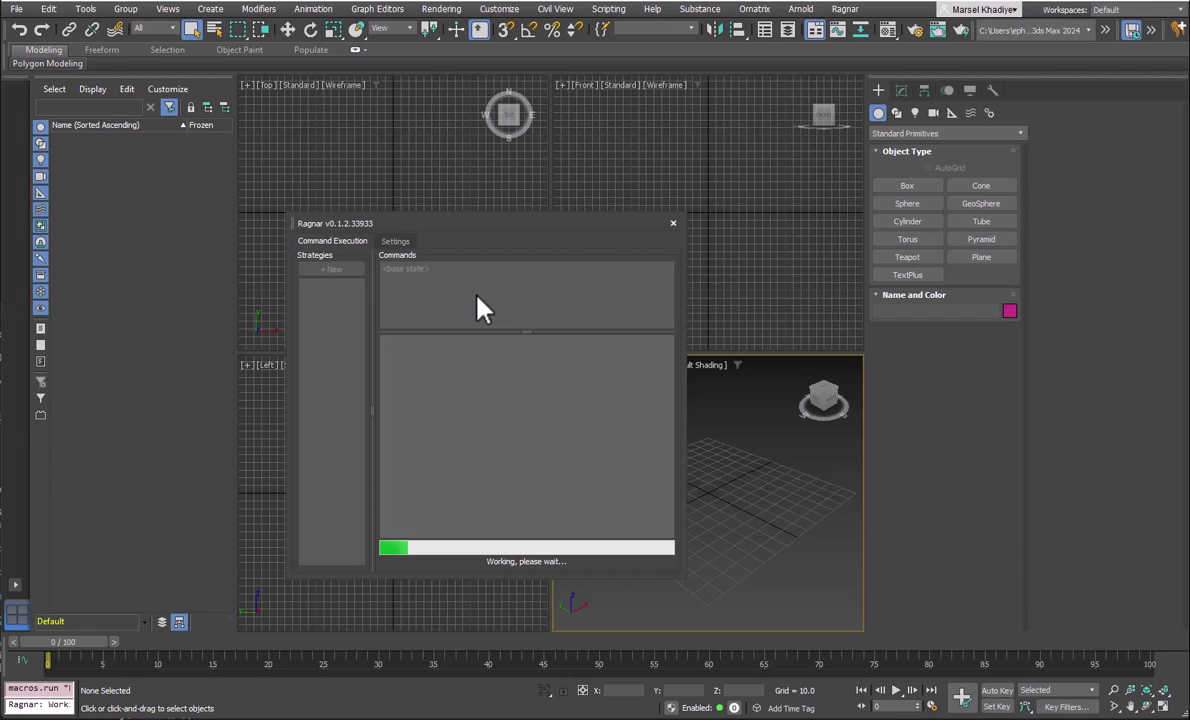
Maximize the Perspective viewport and move the Ragnar dialog up and to the left
left_click_drag(540, 233, 425, 235)
scroll(716, 428, "up", 2)
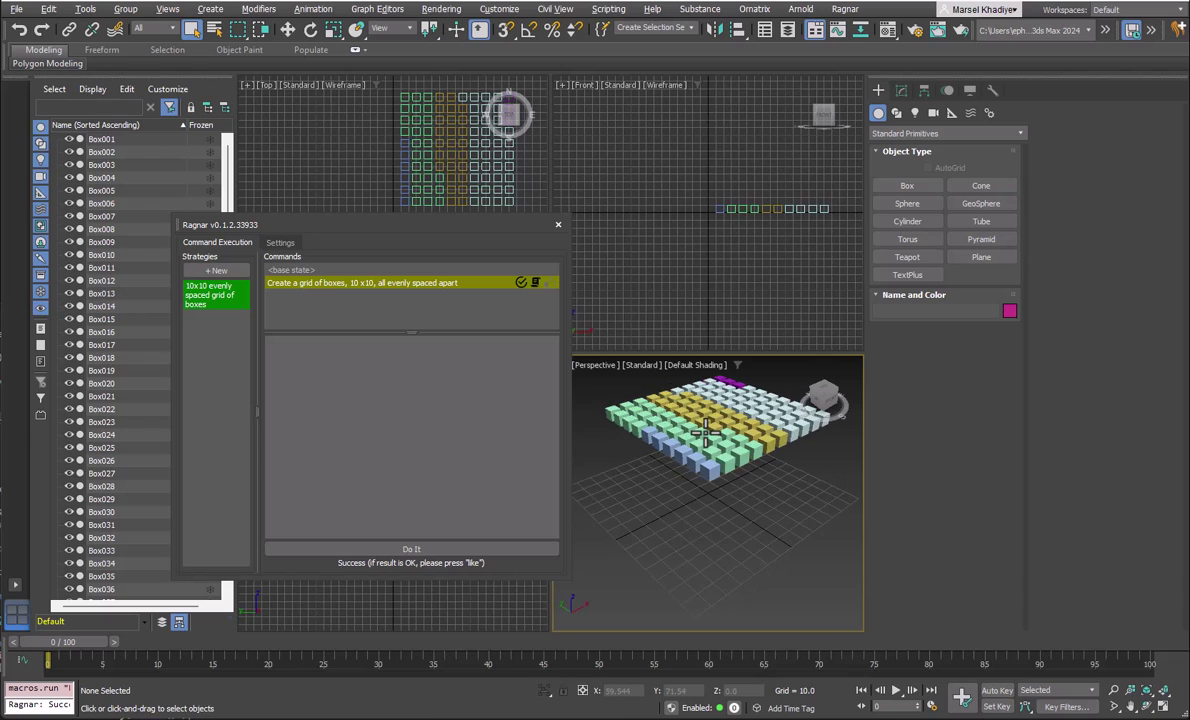
key("alt+w")
scroll(611, 345, "up", 5)
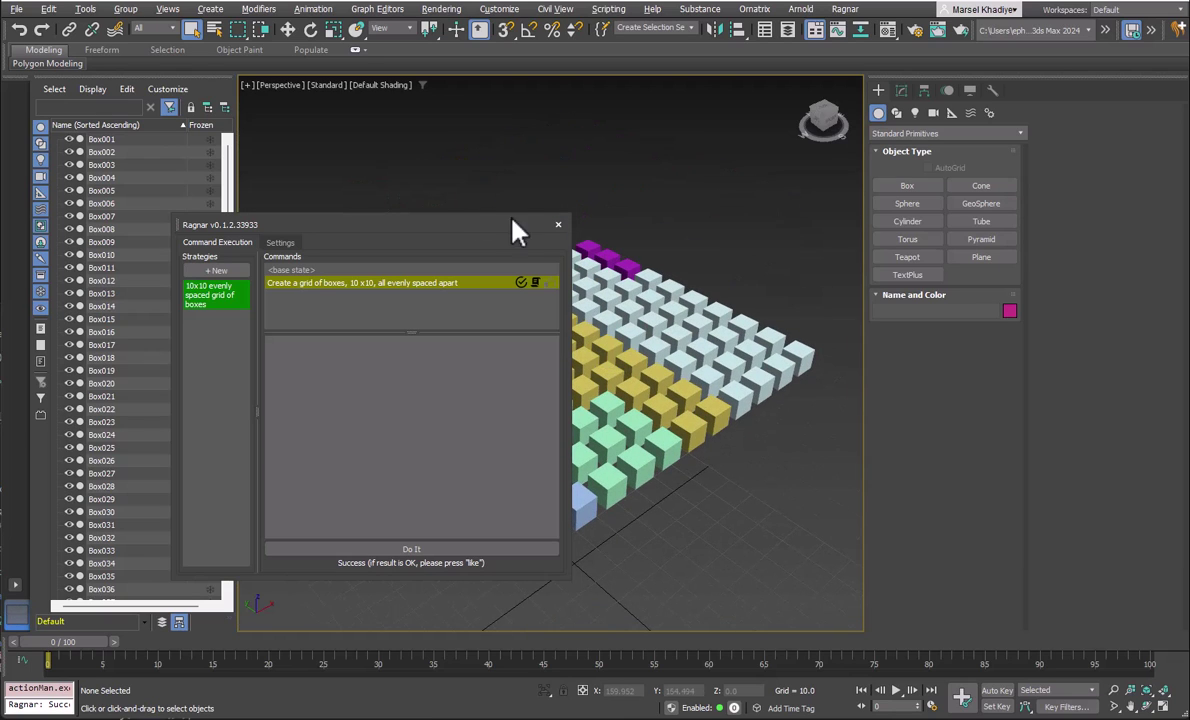
left_click_drag(420, 225, 388, 180)
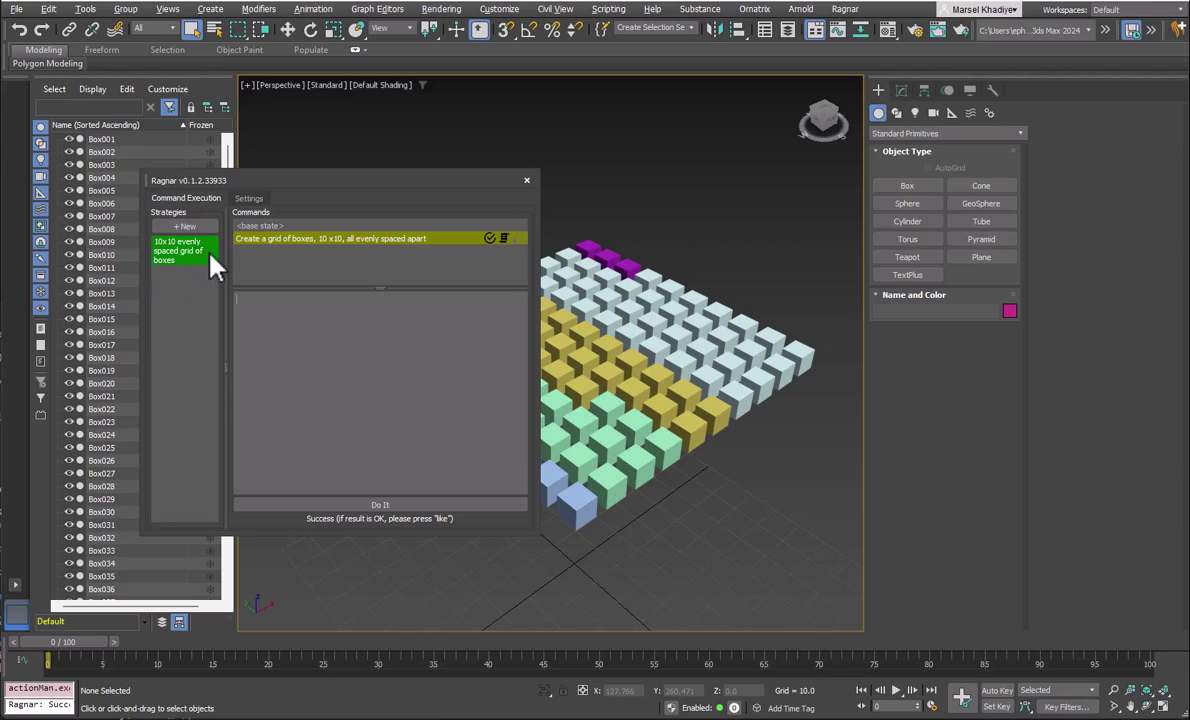
Give the '10x10 evenly spaced grid of boxes' command a thumbs-up and inspect its generated MaxScript
left_click(178, 260)
left_click(168, 255)
mouse_move(490, 243)
left_click(505, 240)
left_click_drag(367, 190, 427, 268)
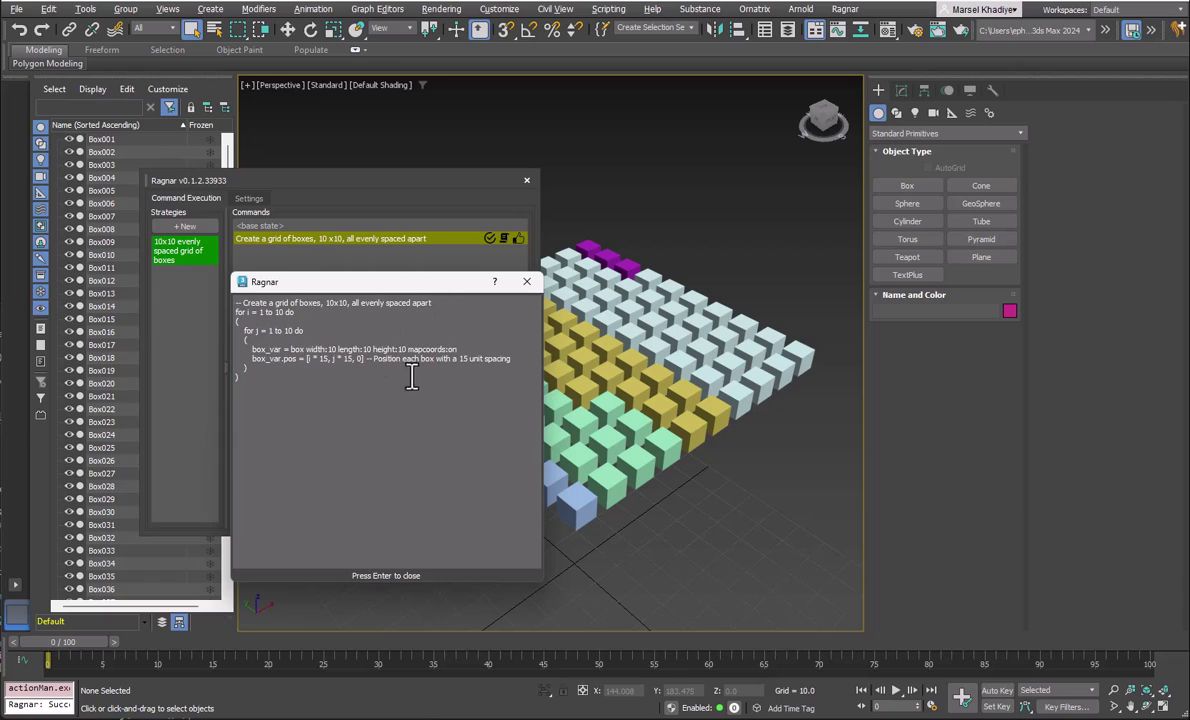
left_click_drag(411, 376, 177, 300)
left_click_drag(378, 274, 378, 396)
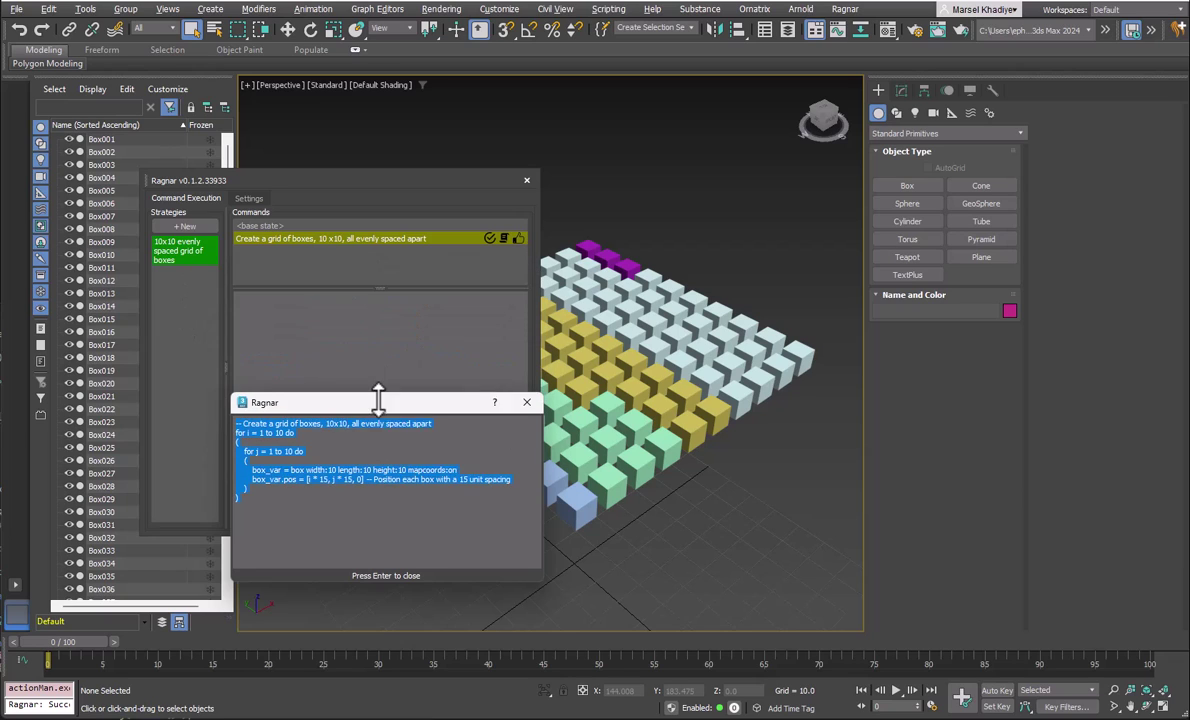
left_click(527, 402)
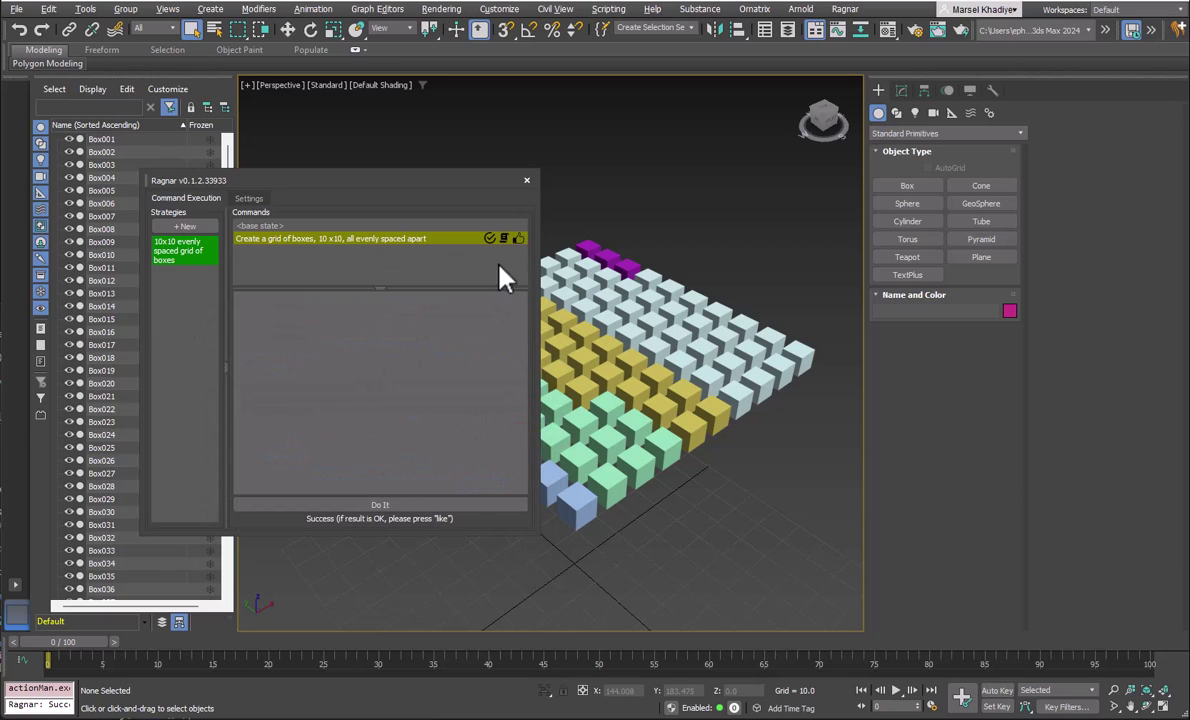
mouse_move(486, 245)
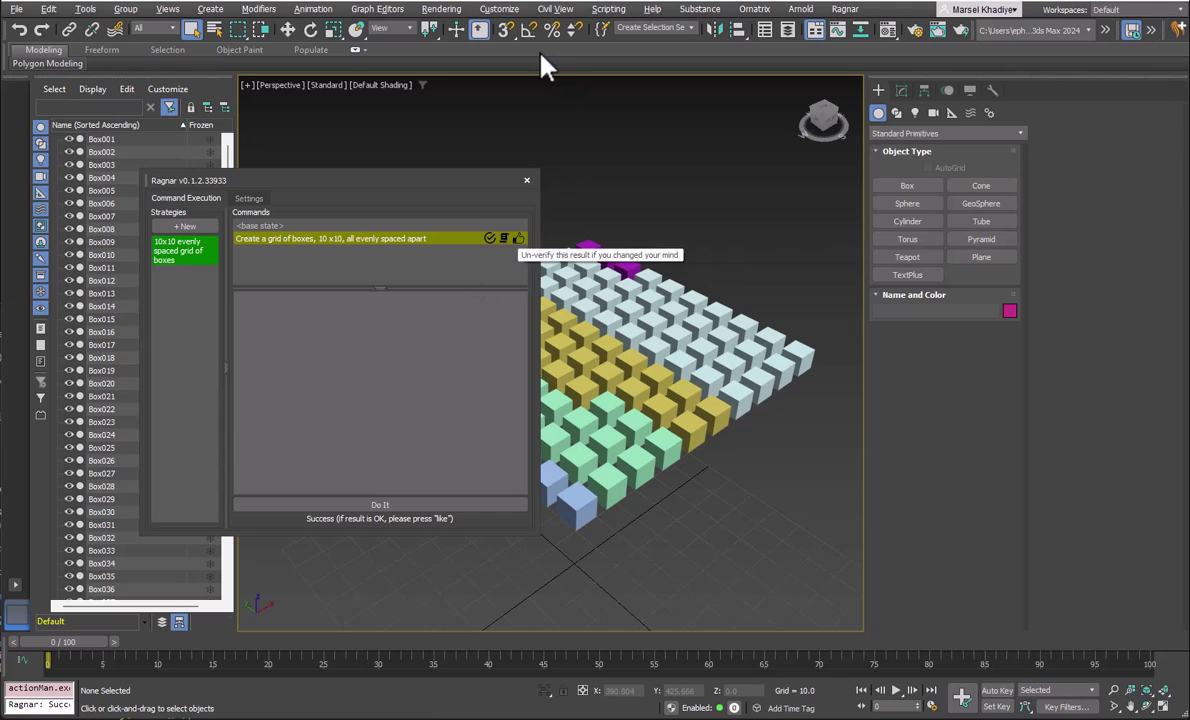
Submit 'Make all of the boxes have random sizes and different colors' to Ragnar and orbit to check heights
left_click_drag(458, 184, 420, 168)
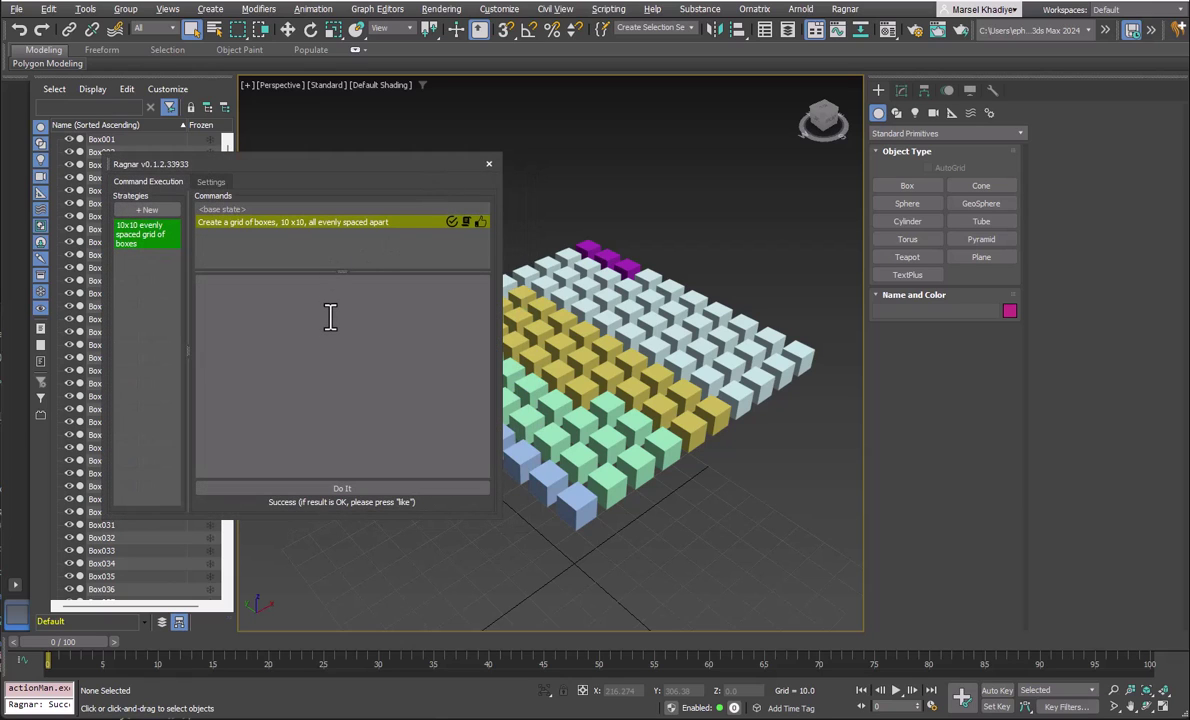
type("Make all of the boxes have random sizes and different colors")
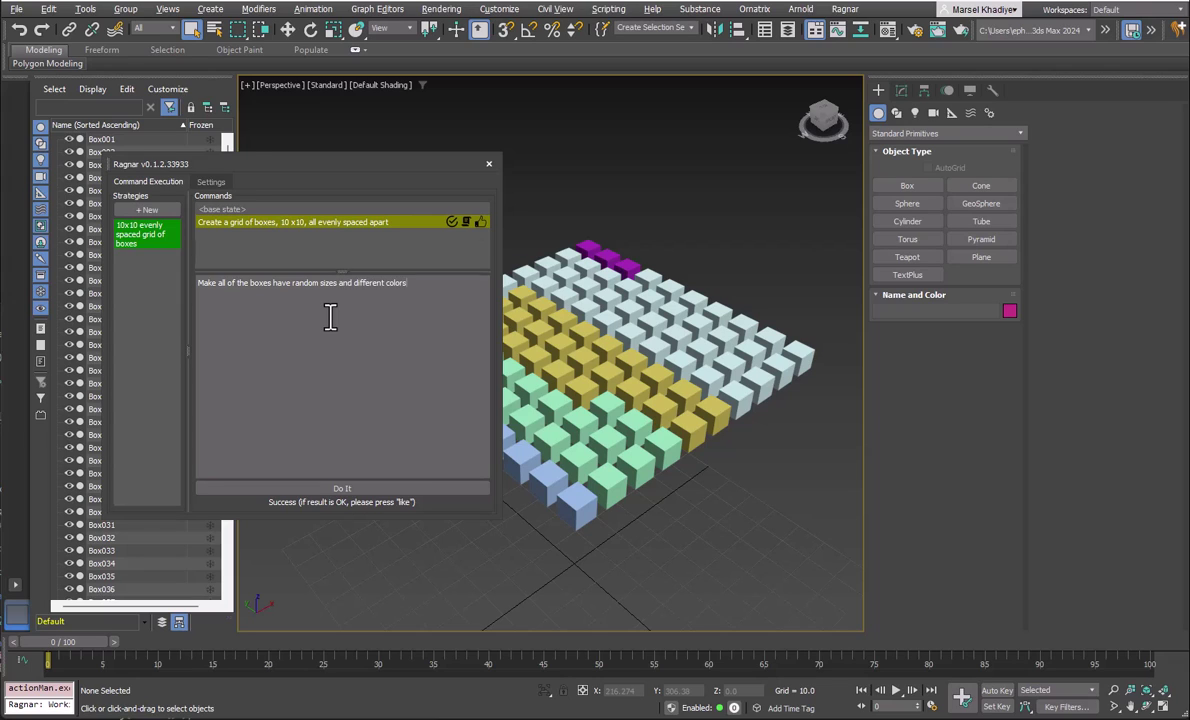
key("ctrl+Return")
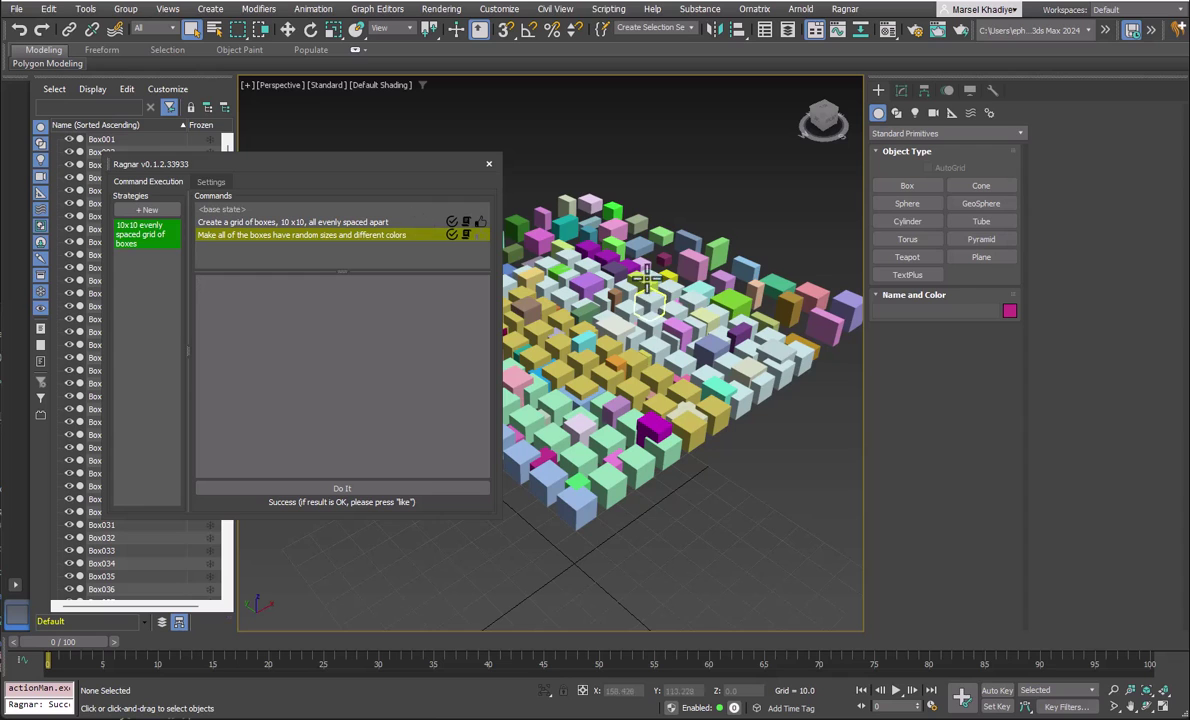
middle_click_drag(630, 270, 605, 258, "alt")
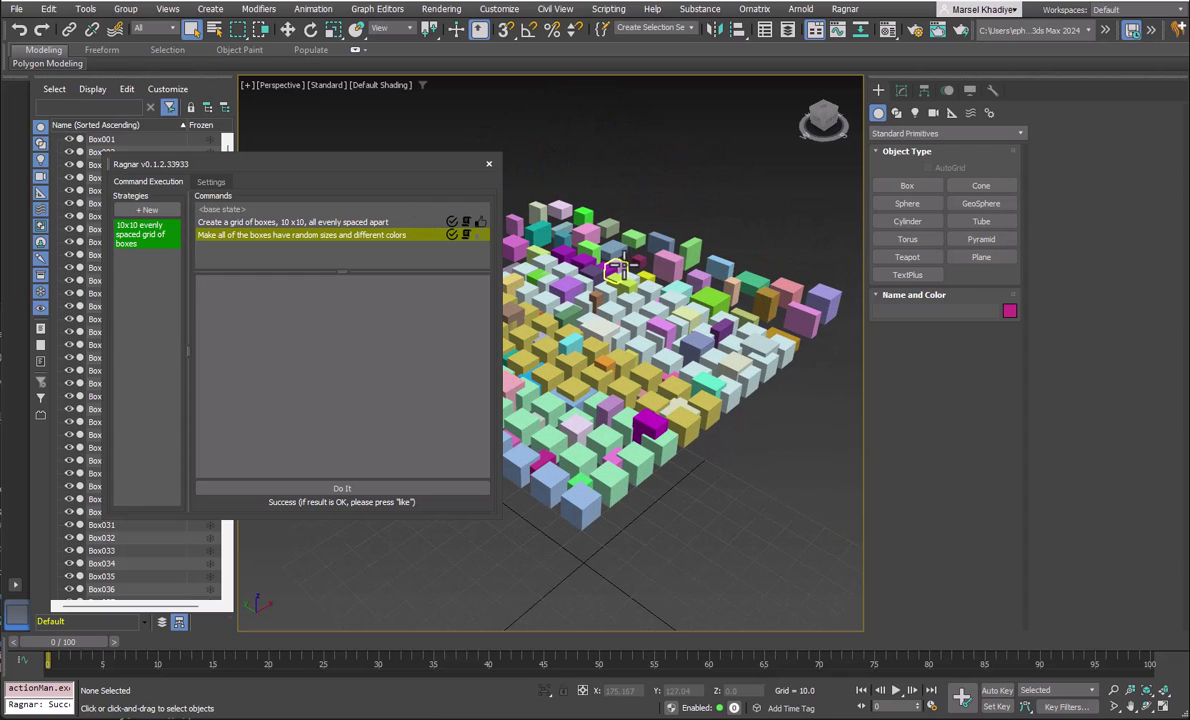
Pick Box176 and ask Ragnar to select all objects bigger in volume than it
left_click(617, 268)
left_click(322, 328)
type("S")
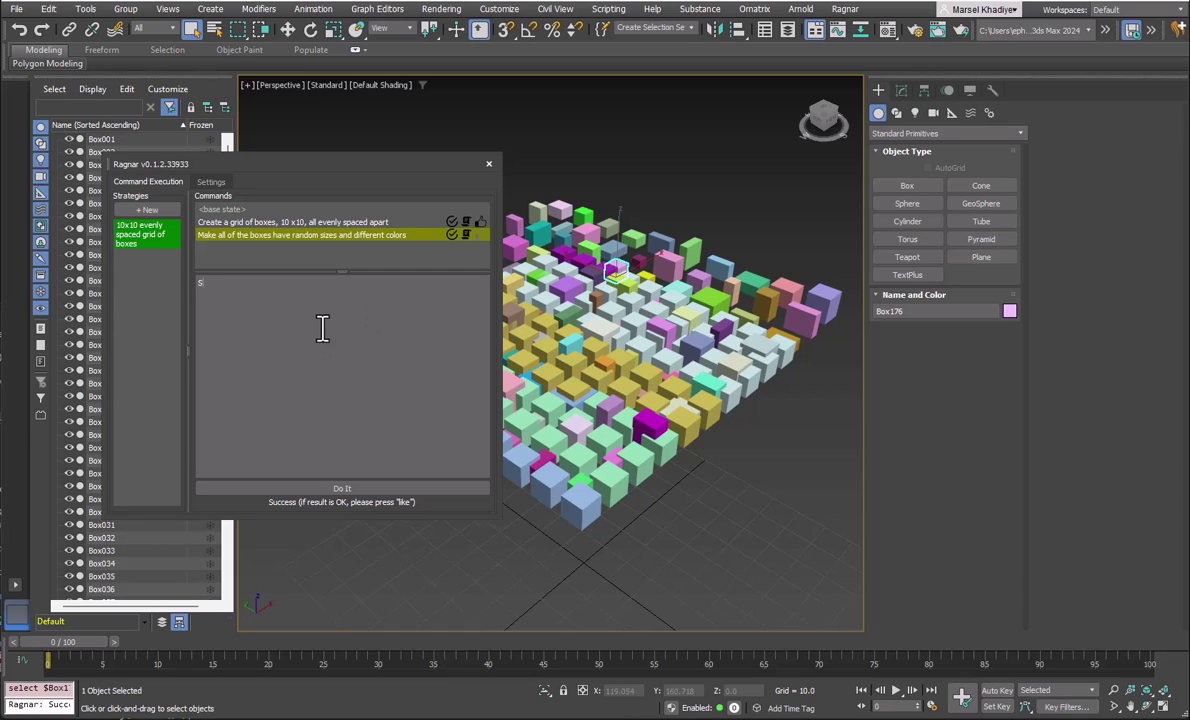
type("elect all boxe")
type("object")
type("s which ar")
type("e bigge")
type("r in volum")
type("e than")
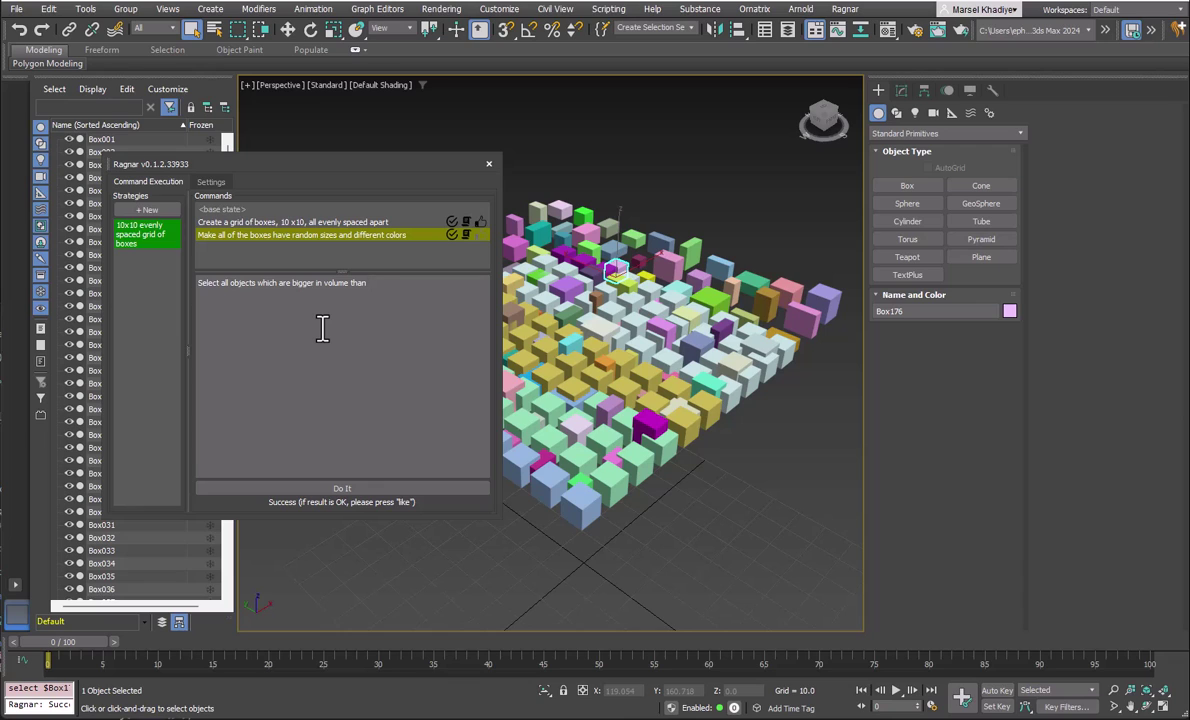
type(" the selected one")
key("Return")
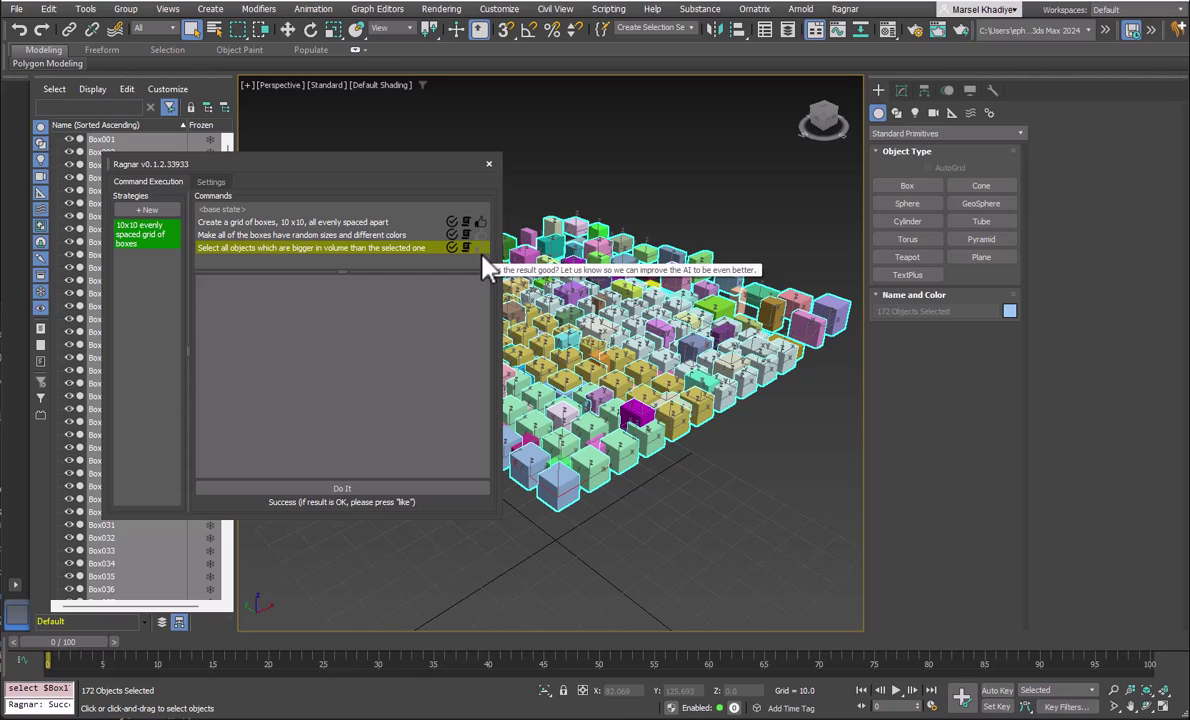
Step back and forth through Ragnar's command rows, ending with only Box176 selected
left_click(369, 237)
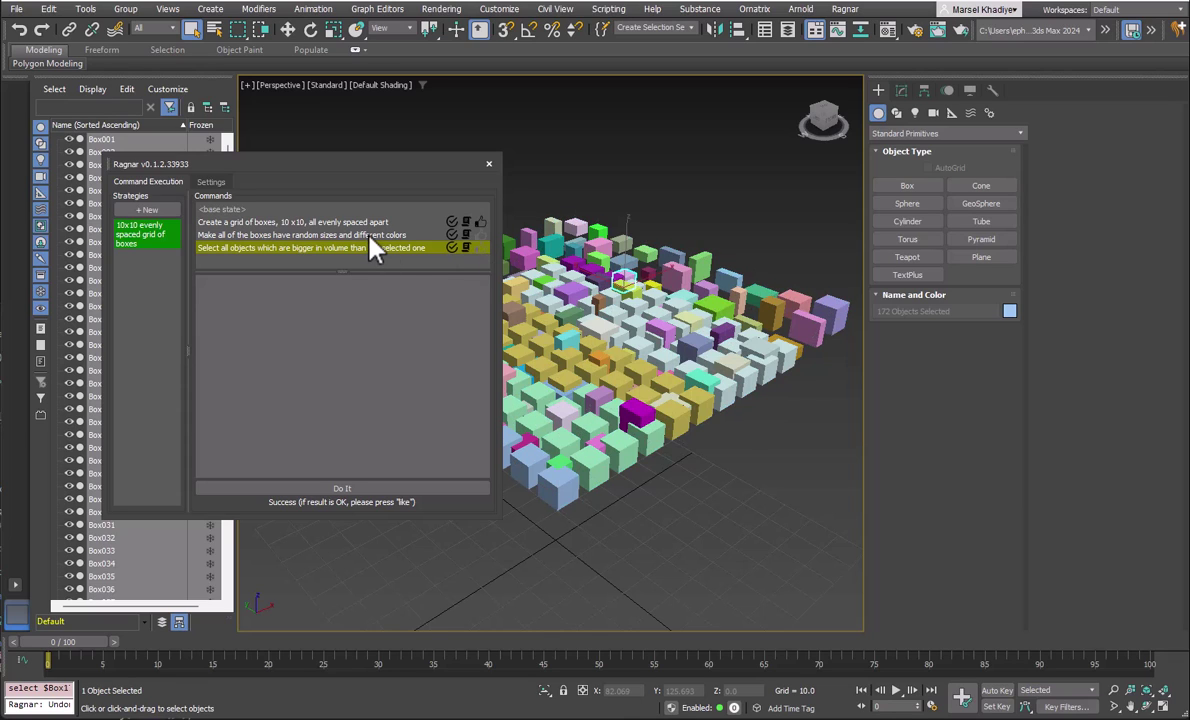
left_click(370, 223)
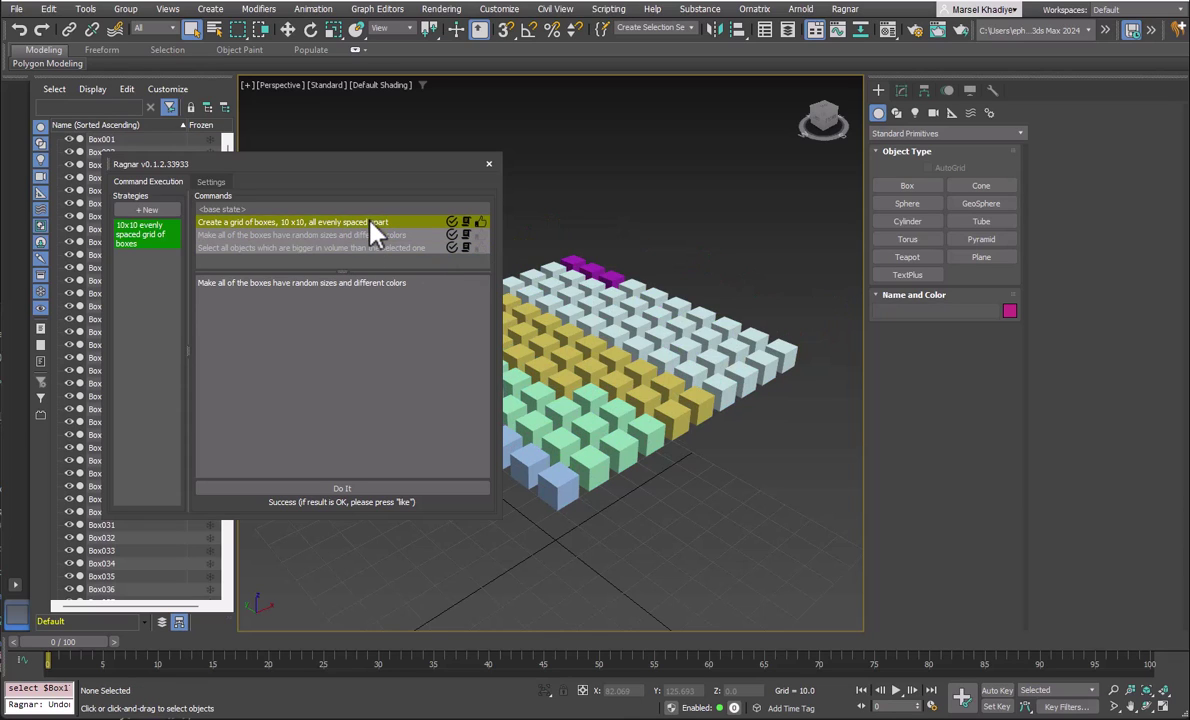
left_click(374, 210)
left_click(373, 223)
left_click(369, 238)
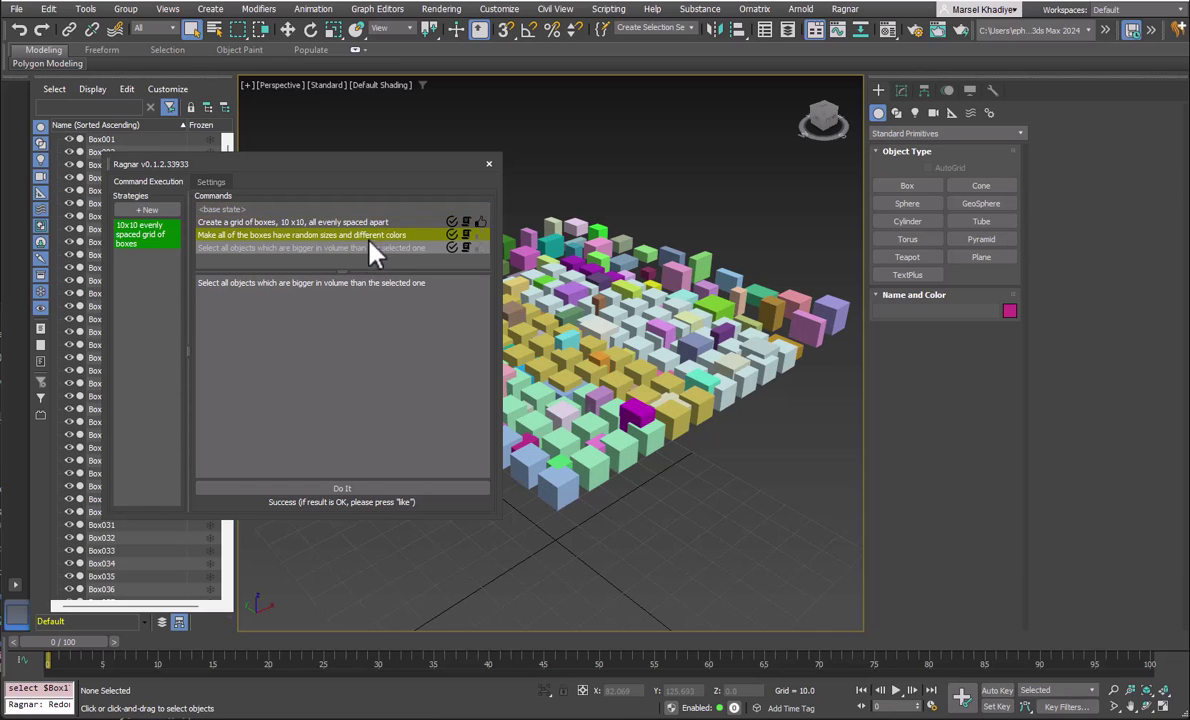
left_click(366, 248)
left_click(371, 236)
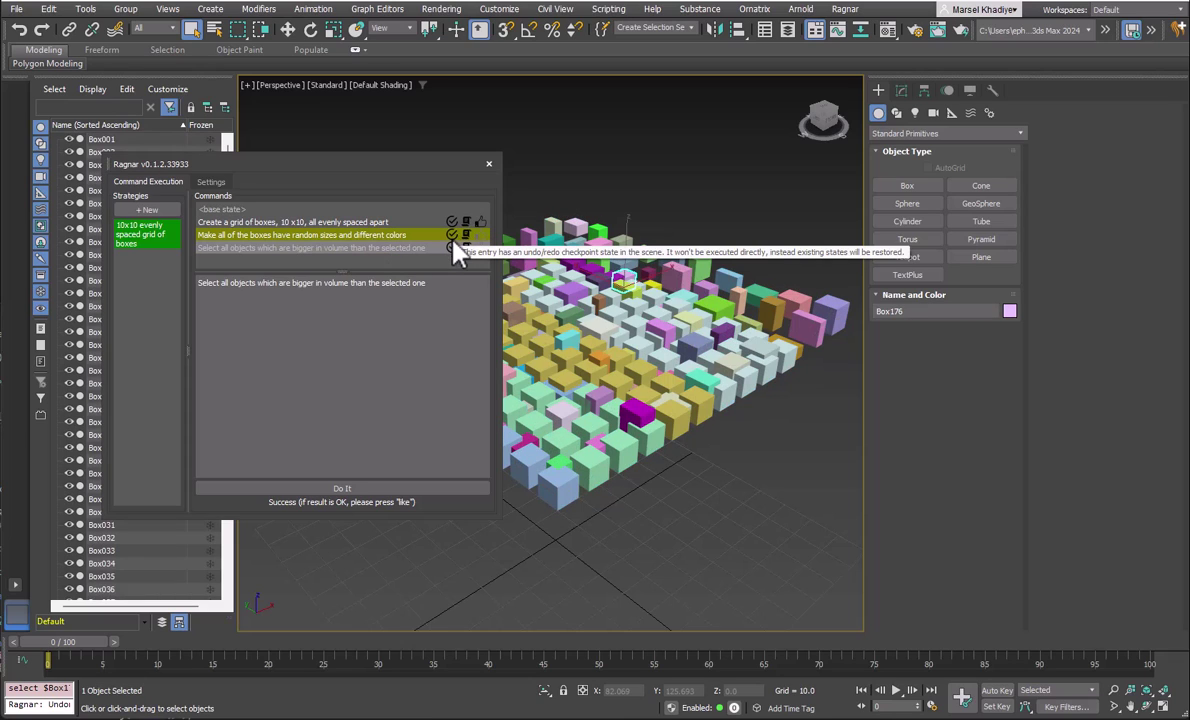
Select every box bigger than Box186, then revert to the random sizes and colours step
left_click(648, 274)
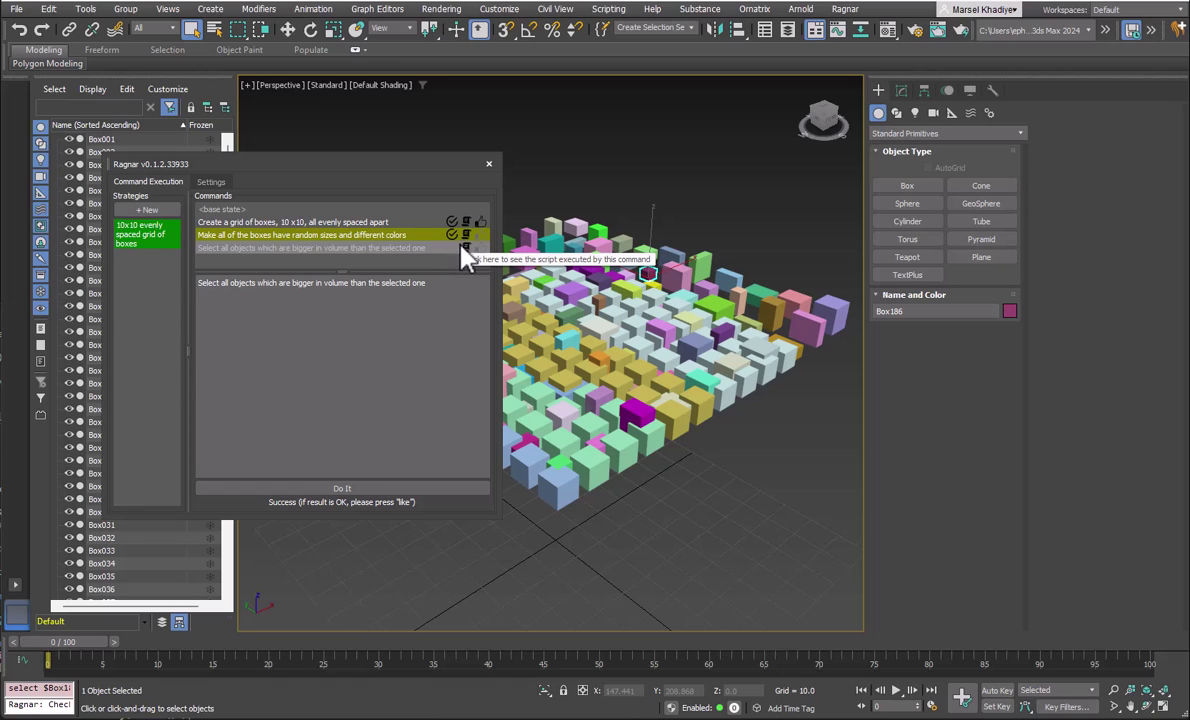
left_click(381, 250)
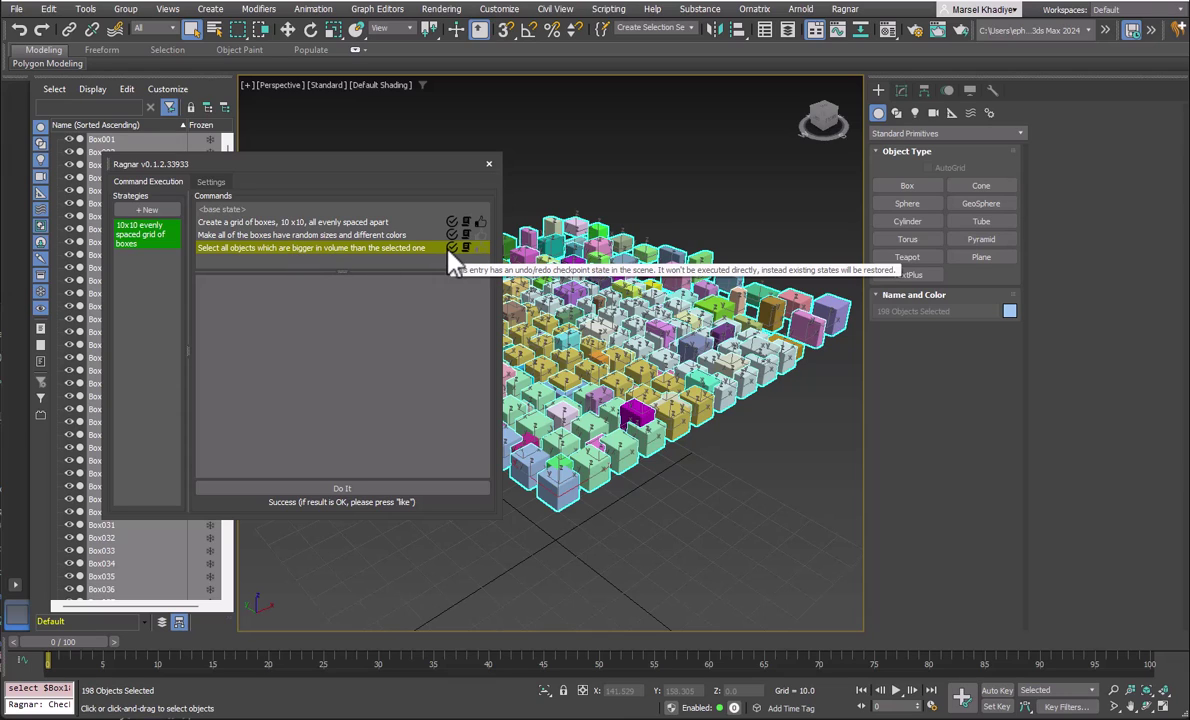
left_click(398, 229)
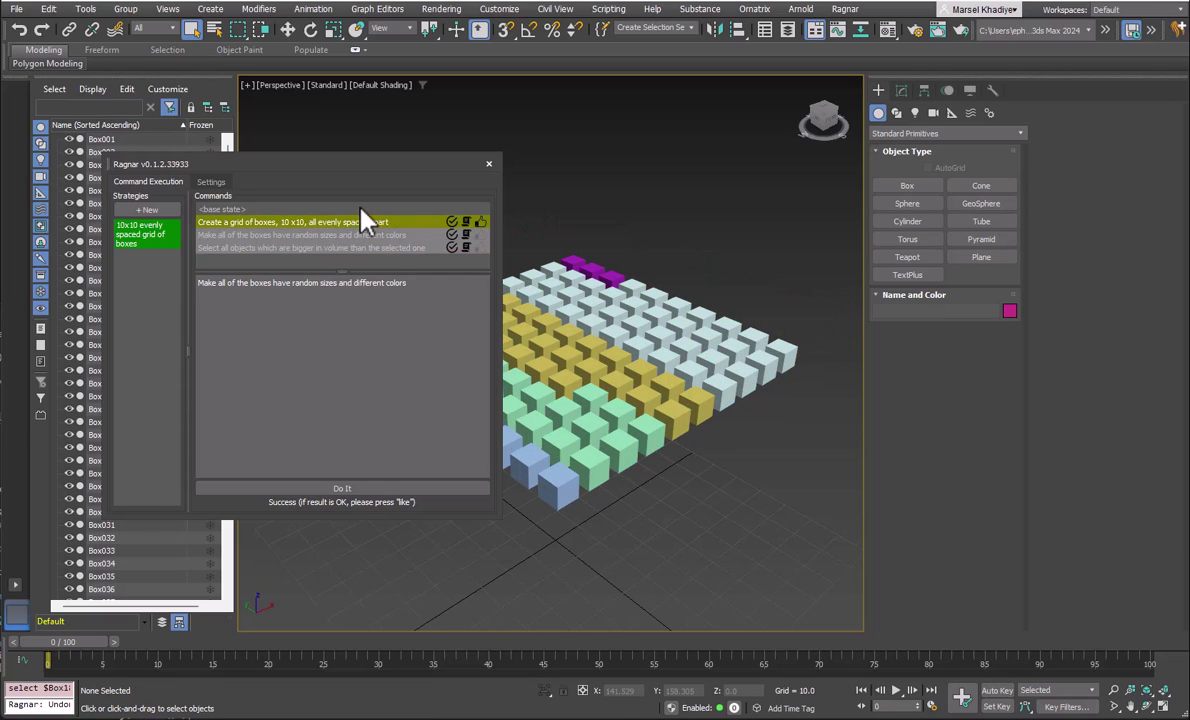
left_click(362, 209)
left_click(382, 235)
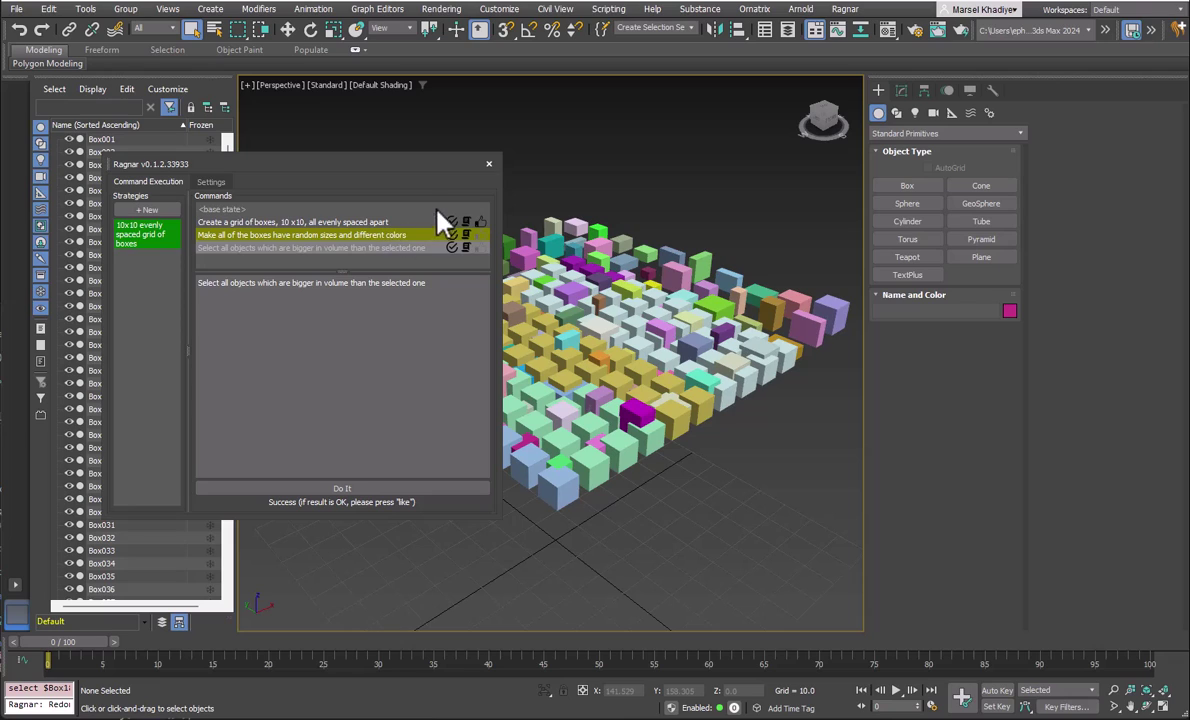
mouse_move(446, 227)
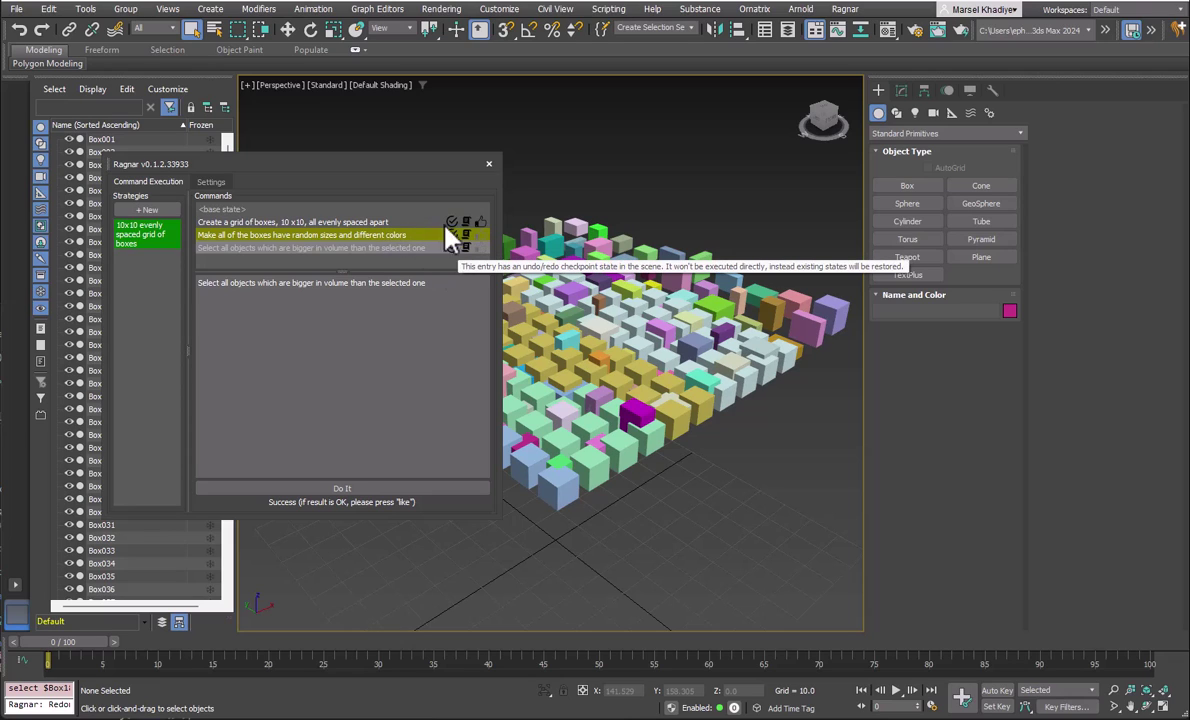
Reset the scene with Don't Save and return Ragnar's command list to its base state
left_click(16, 9)
left_click(26, 49)
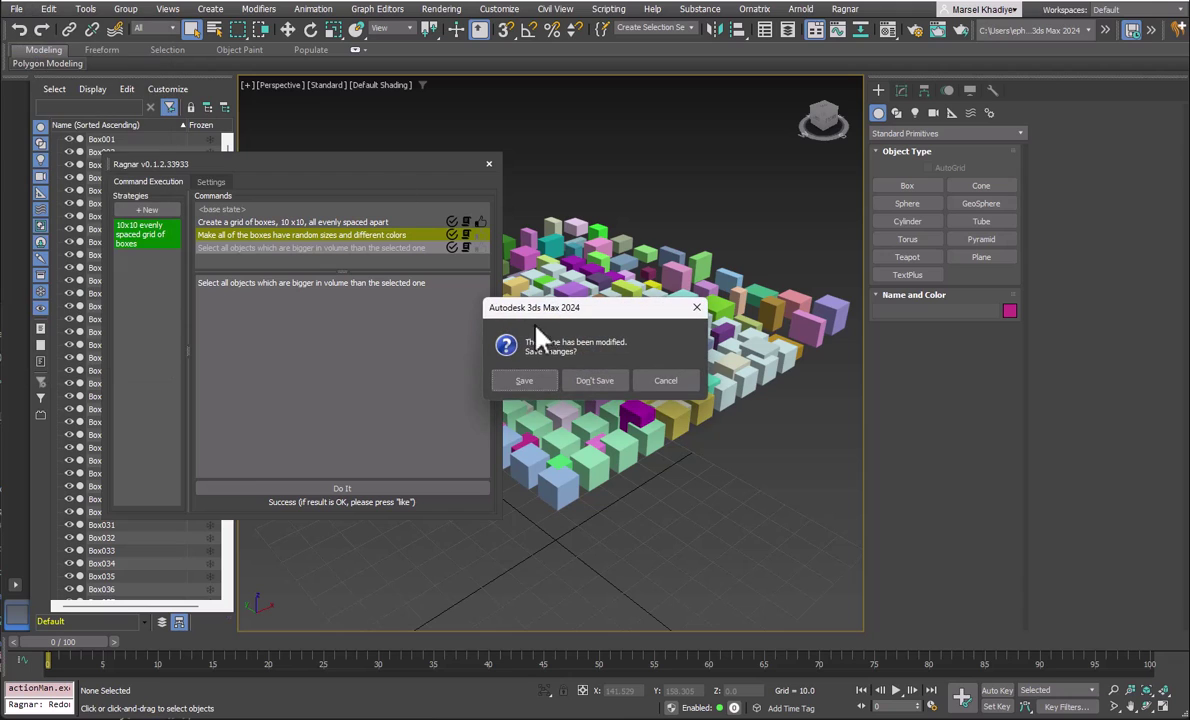
left_click(584, 381)
left_click(576, 384)
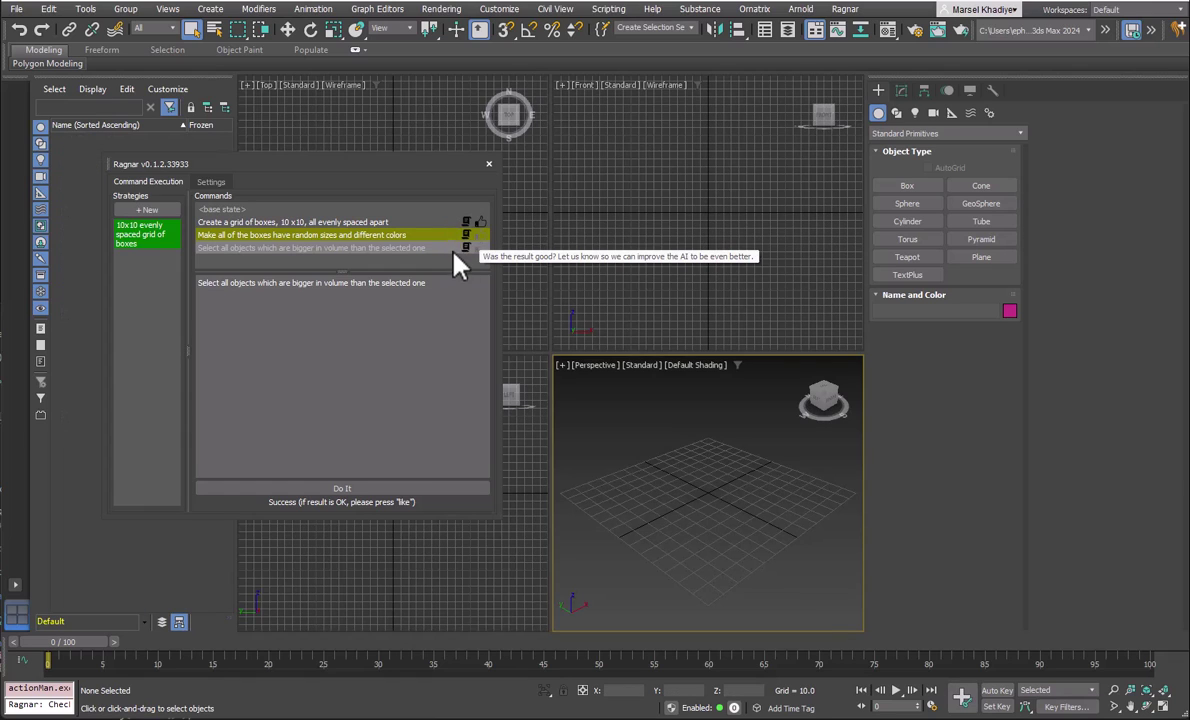
left_click(268, 210)
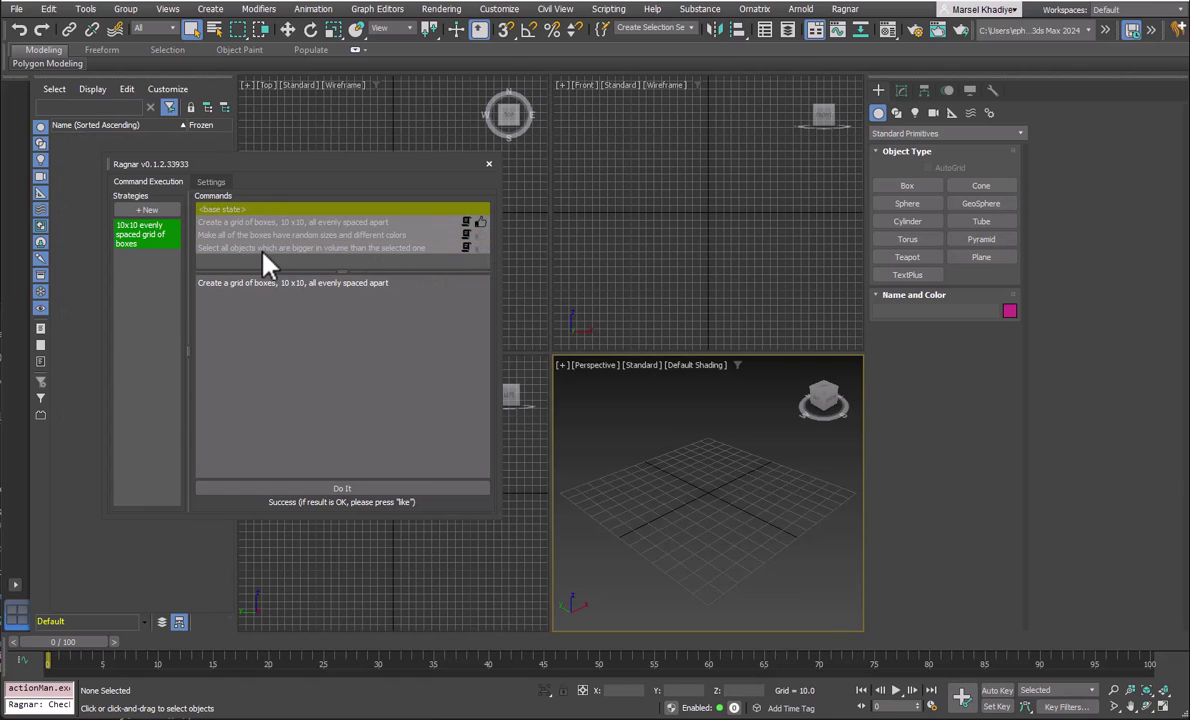
Replay the saved Ragnar strategy to rebuild the box grid, dismissing the MAXScript warning
double_click(263, 250)
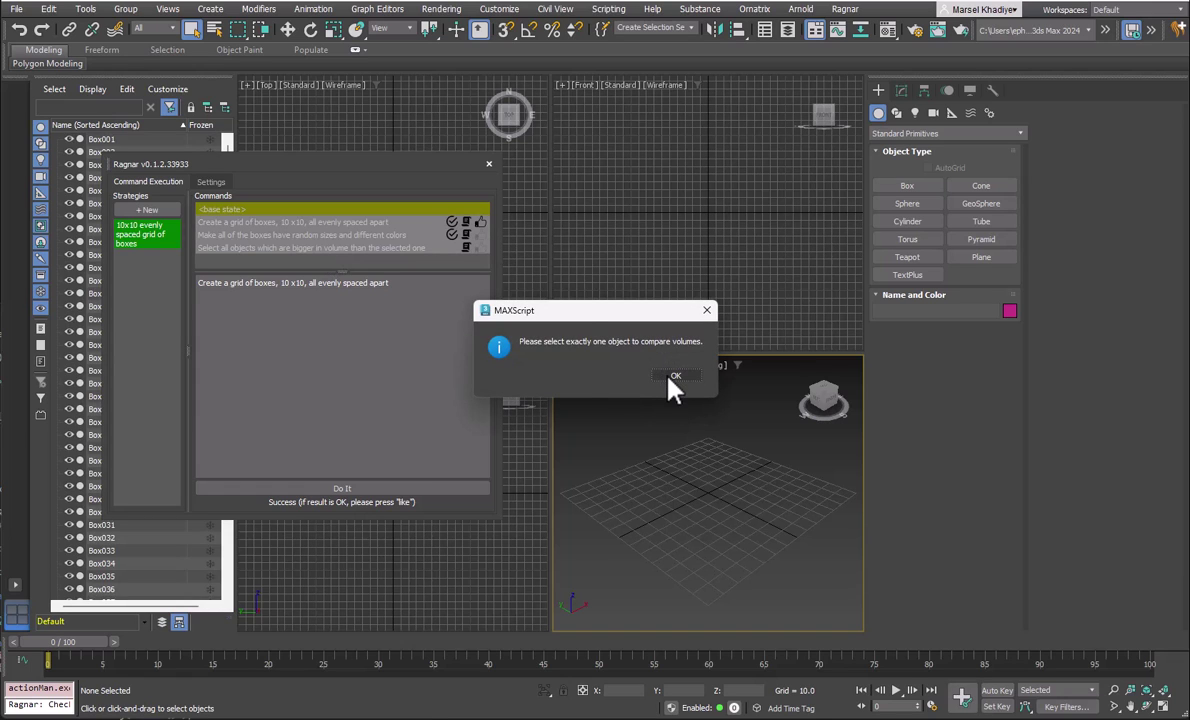
left_click(673, 378)
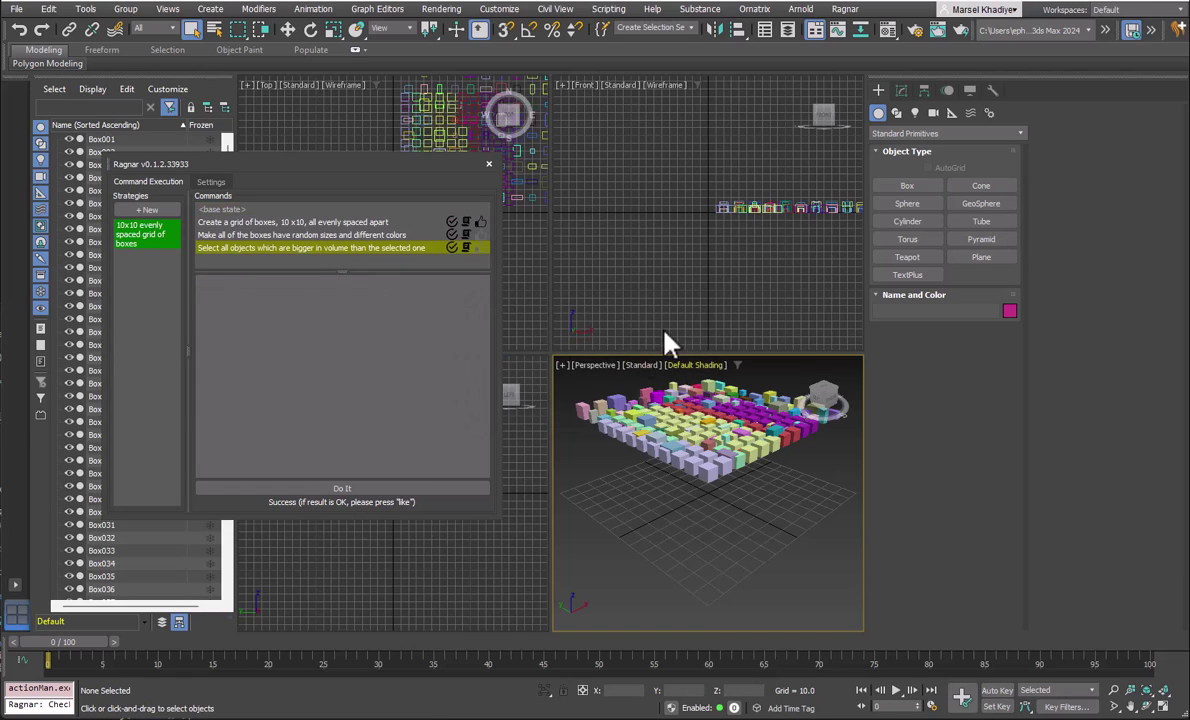
middle_click_drag(727, 440, 706, 483, "alt")
Maximize the Perspective view, undo the last command, and select the boxes larger than Box175
key("alt+w")
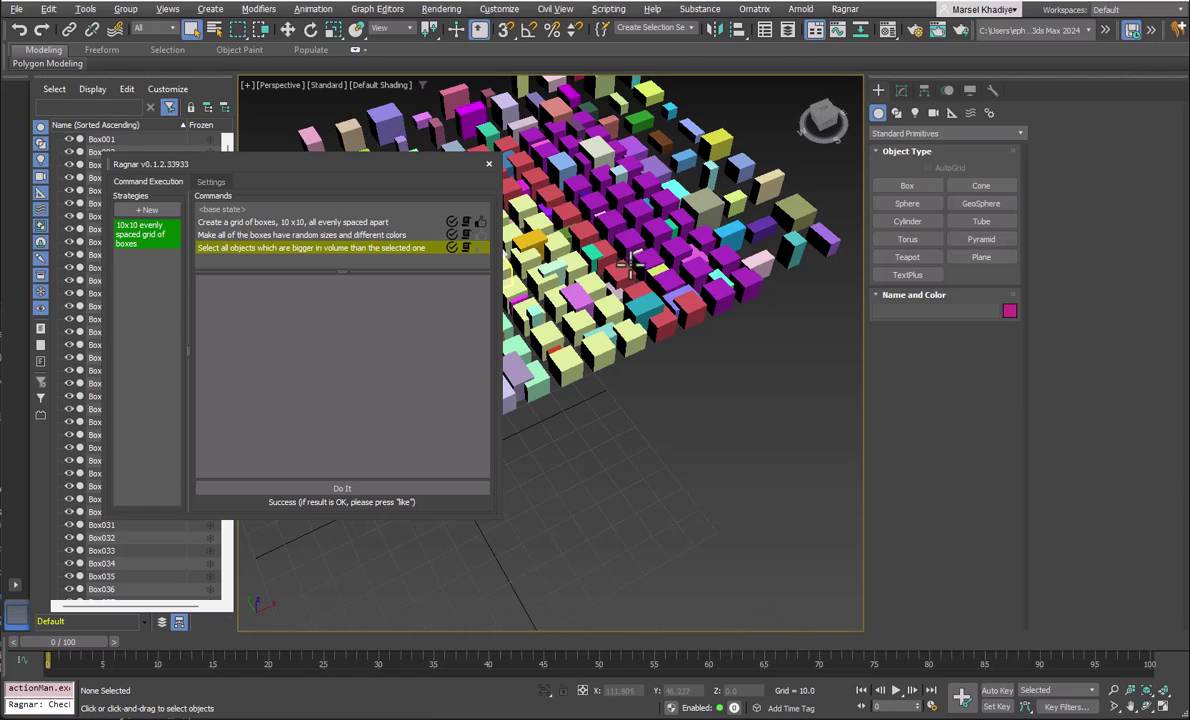
scroll(670, 297, "up", 5)
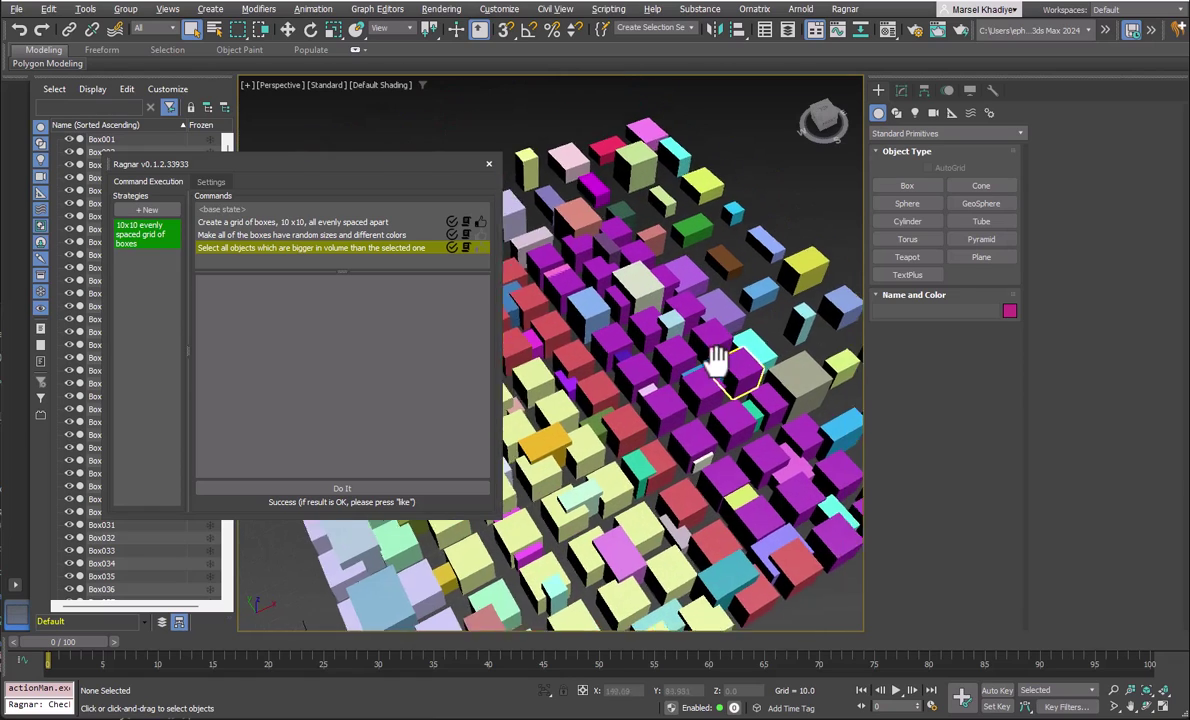
key("ctrl+z")
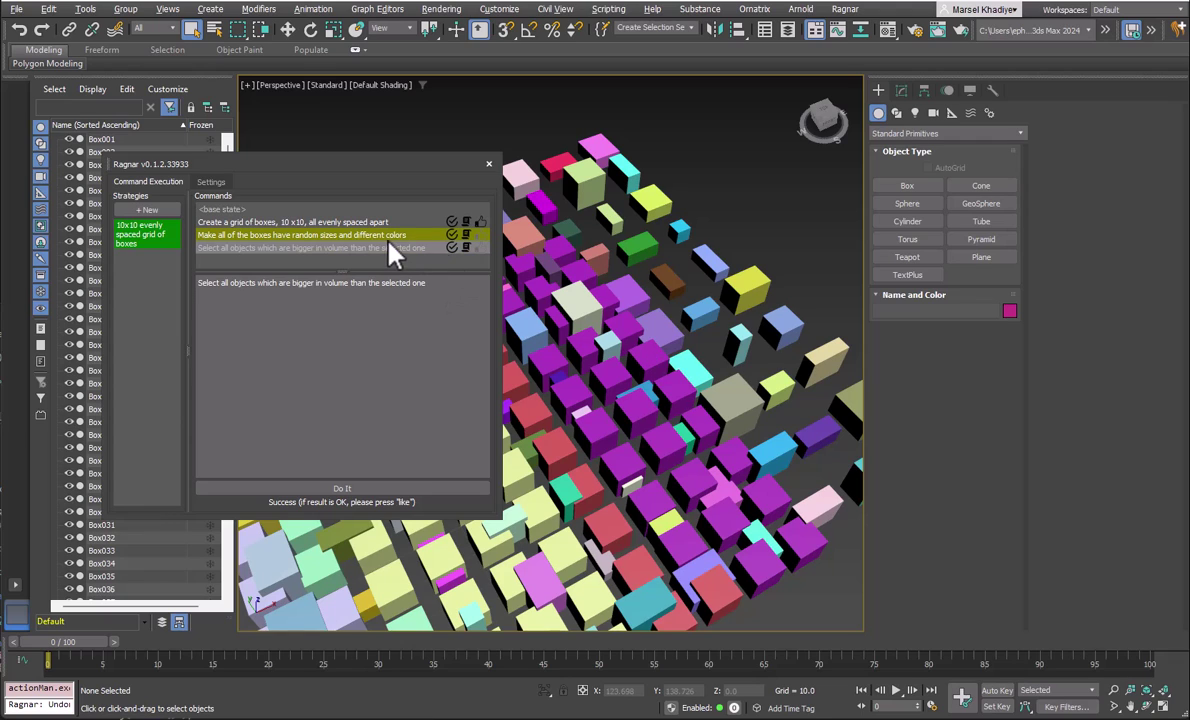
left_click(650, 330)
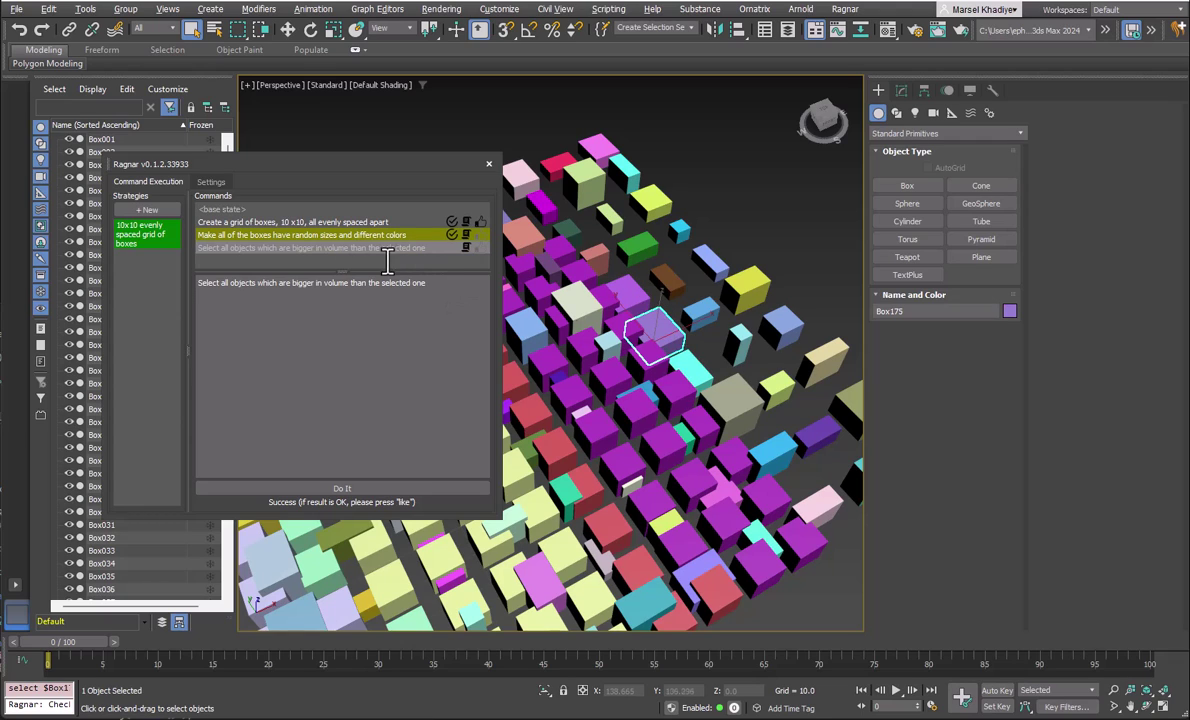
left_click(343, 248)
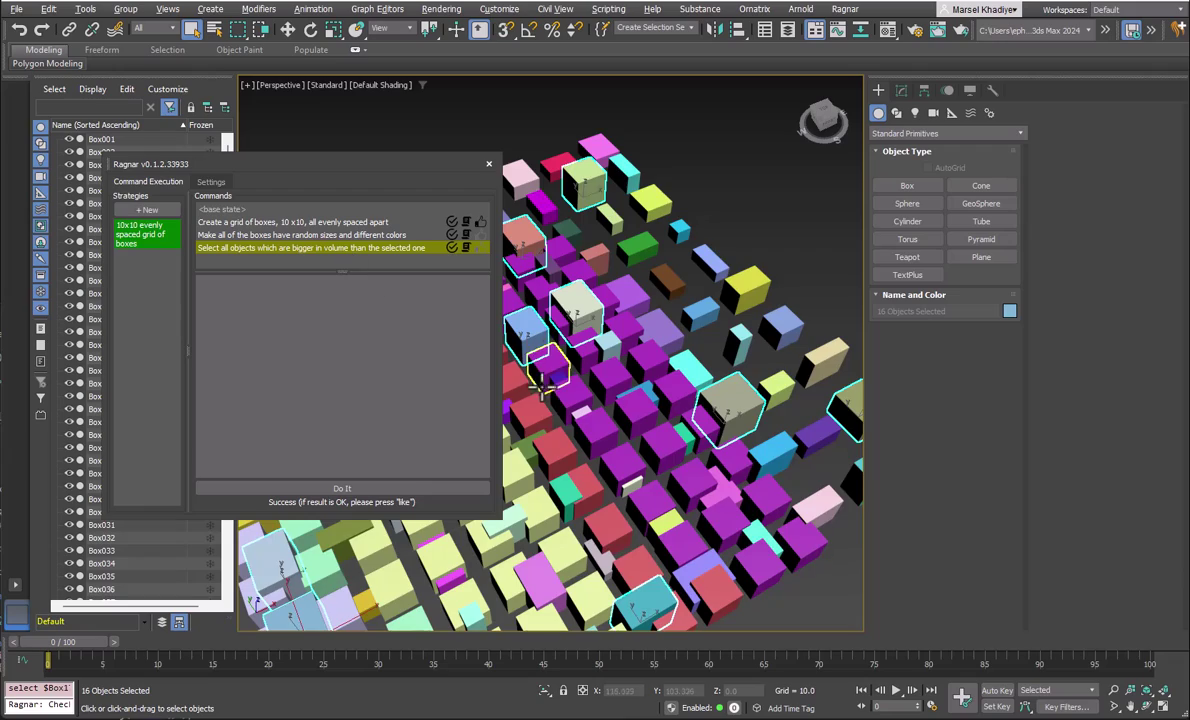
Pan over the grid to review the 16 selected boxes, then select the 10x10 grid strategy
middle_click_drag(578, 427, 730, 393)
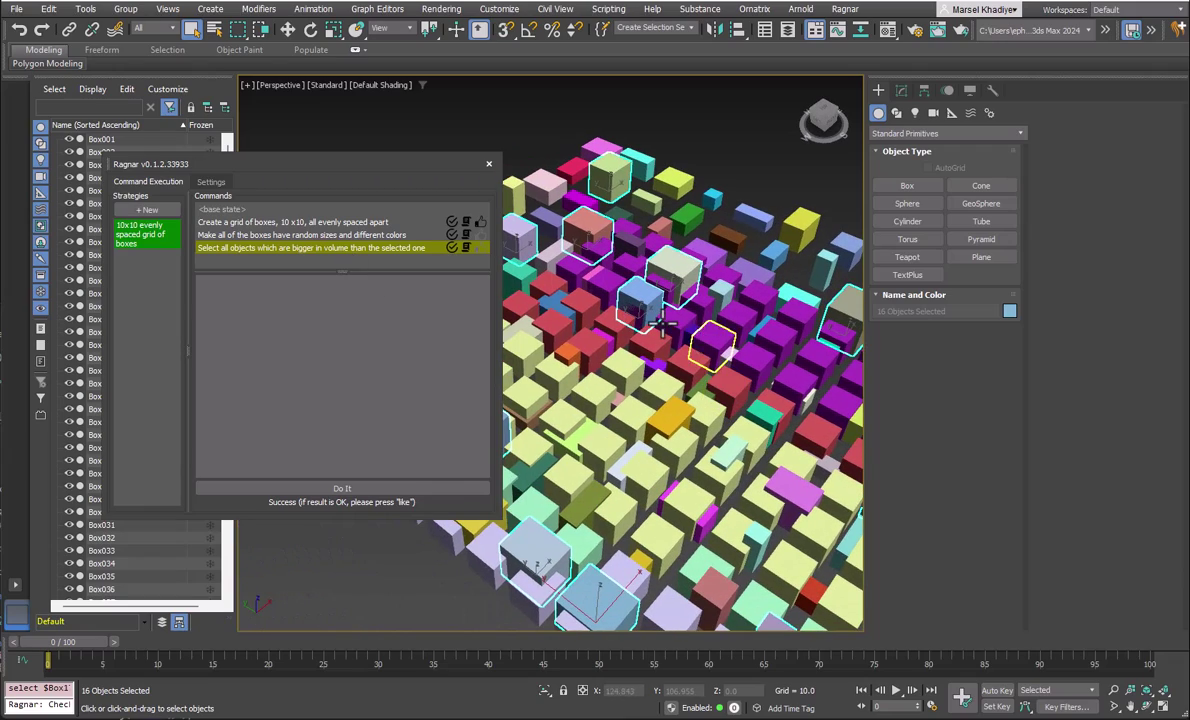
scroll(718, 364, "up", 1)
middle_click_drag(735, 355, 633, 386)
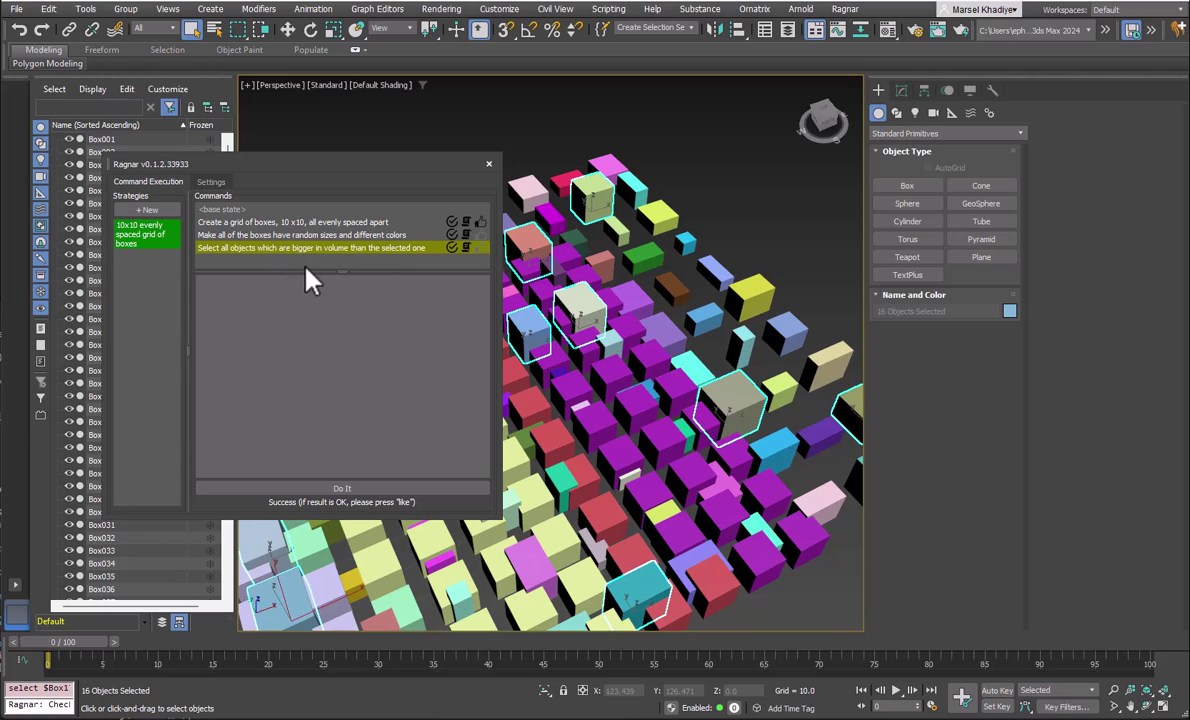
left_click(146, 240)
Start a fresh strategy and run the command 'Render the scene' to produce an Arnold render of the box grid
left_click(168, 209)
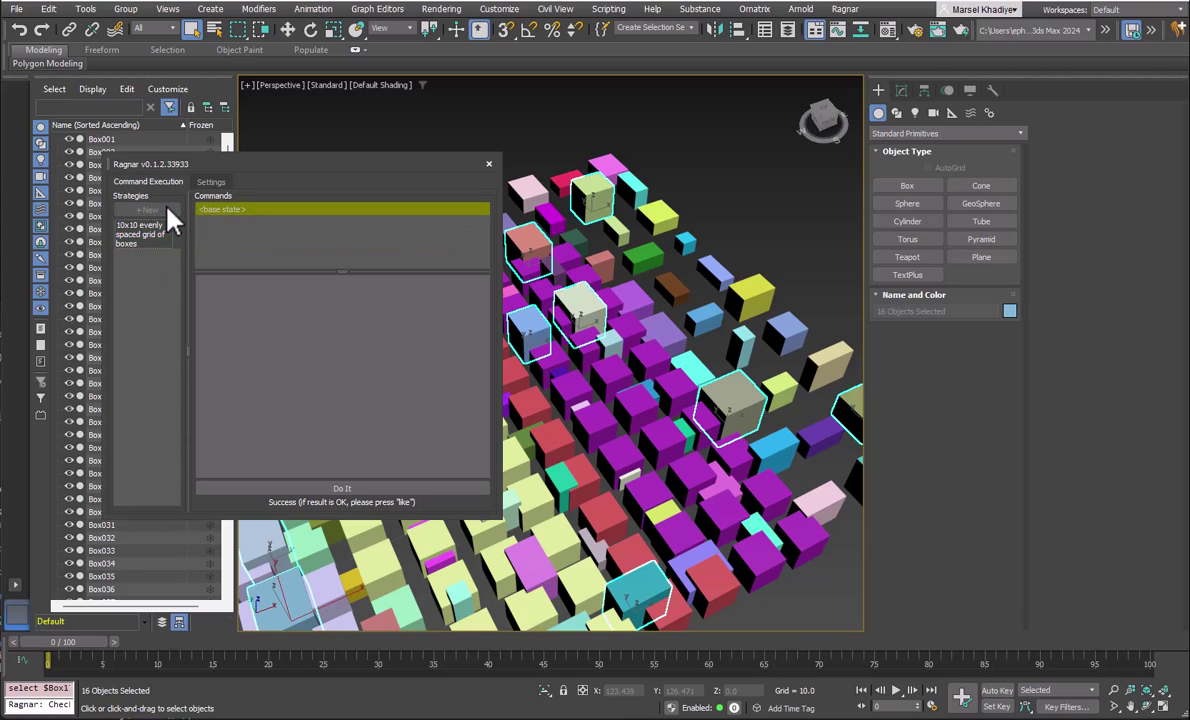
left_click(280, 335)
type("Render the scene")
key("ctrl+Return")
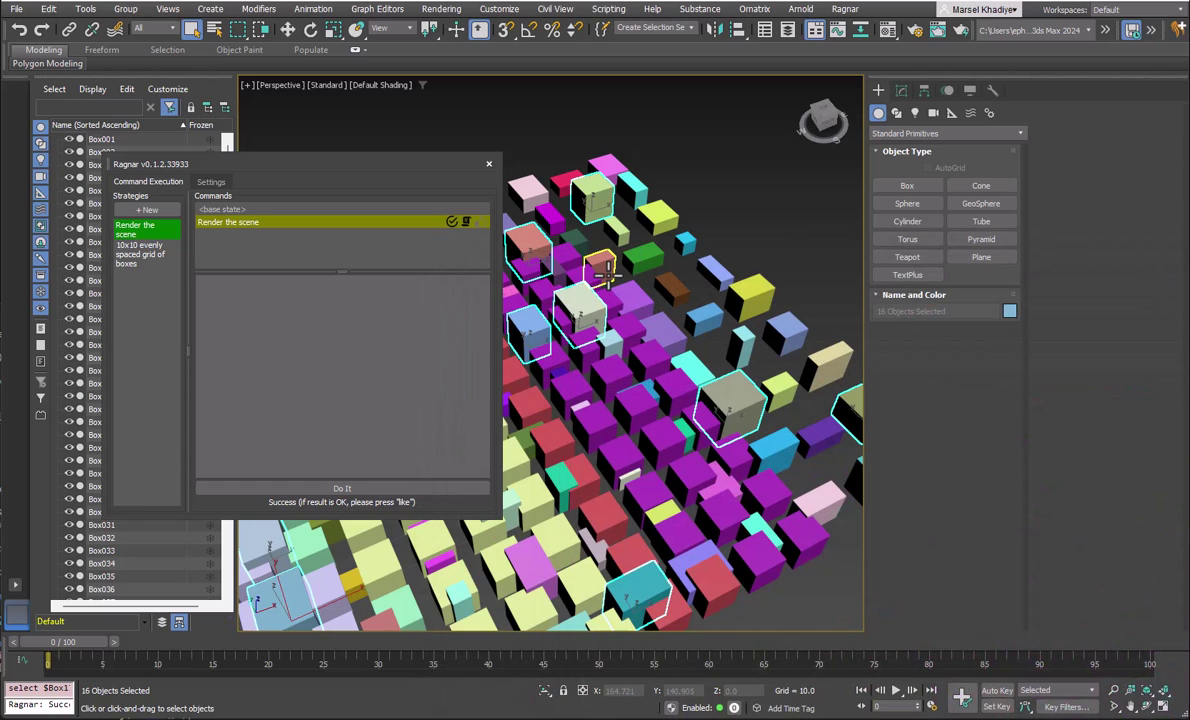
Reselect the '10x10 evenly spaced grid of boxes' strategy, leaving the 'Render the scene' strategy undeleted
left_click(130, 252)
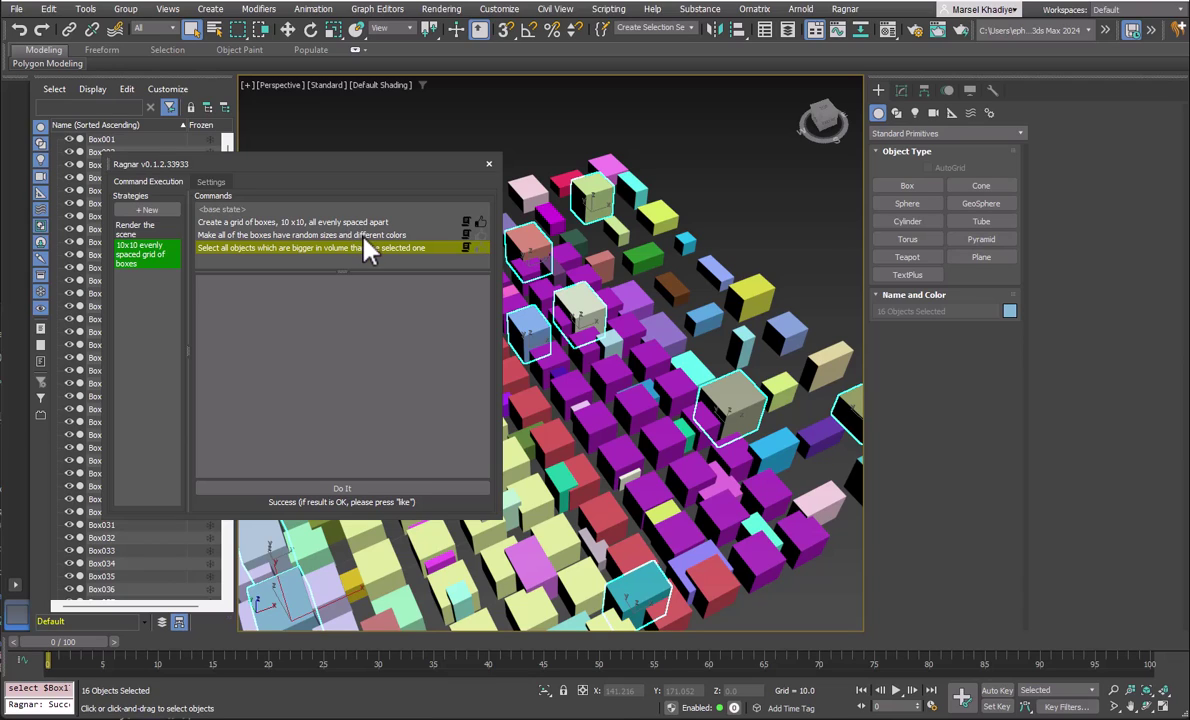
right_click(150, 227)
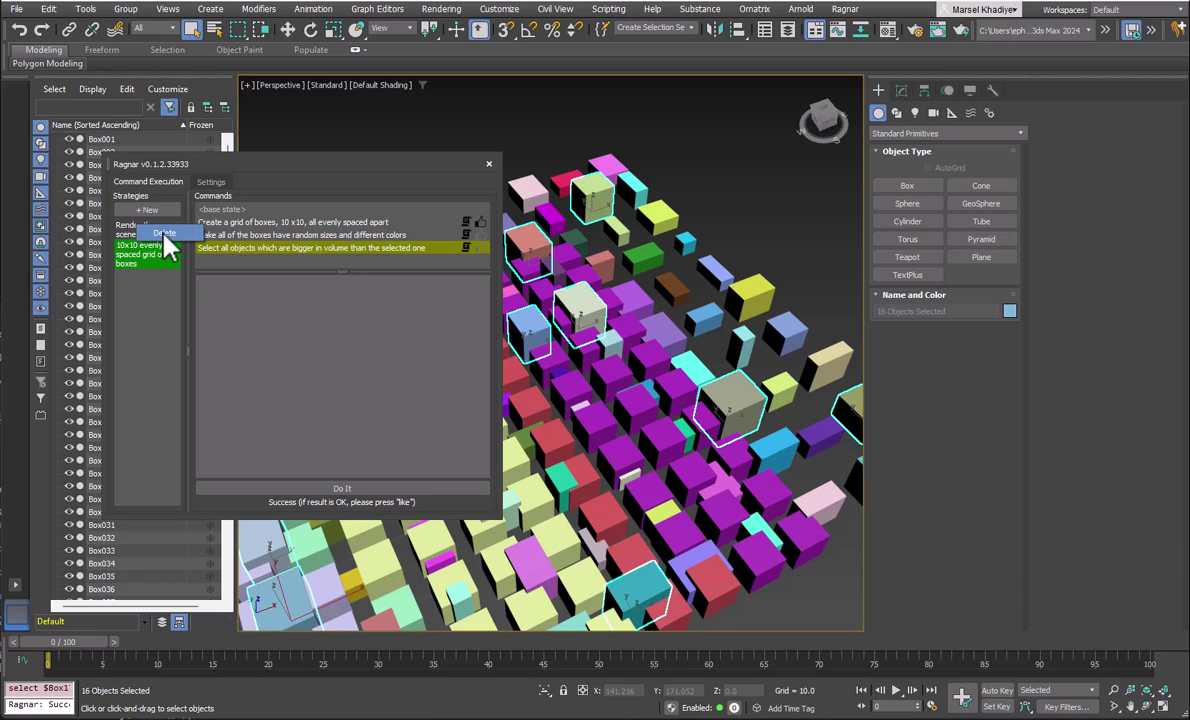
left_click(155, 298)
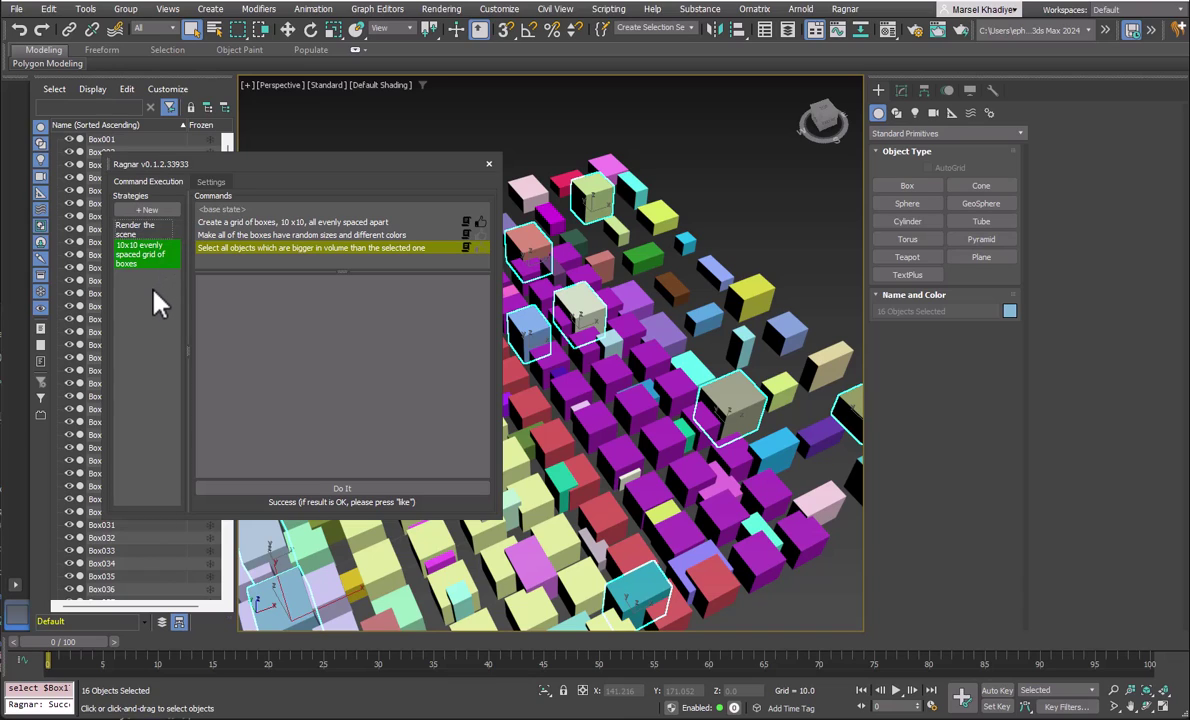